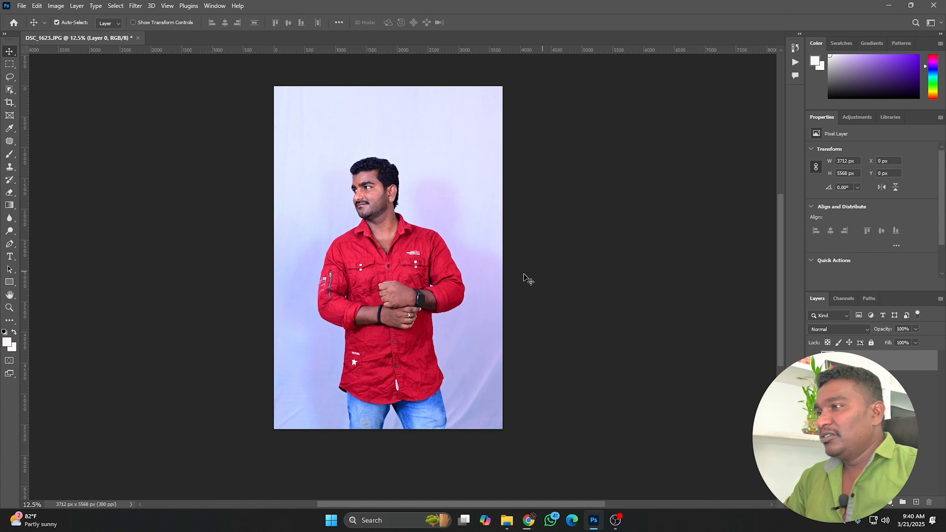
Enlarge the photo layer with Free Transform to about 5692 × 8538 px, reposition it on the canvas, and commit the transform.
{"action": "key", "text": "ctrl"}
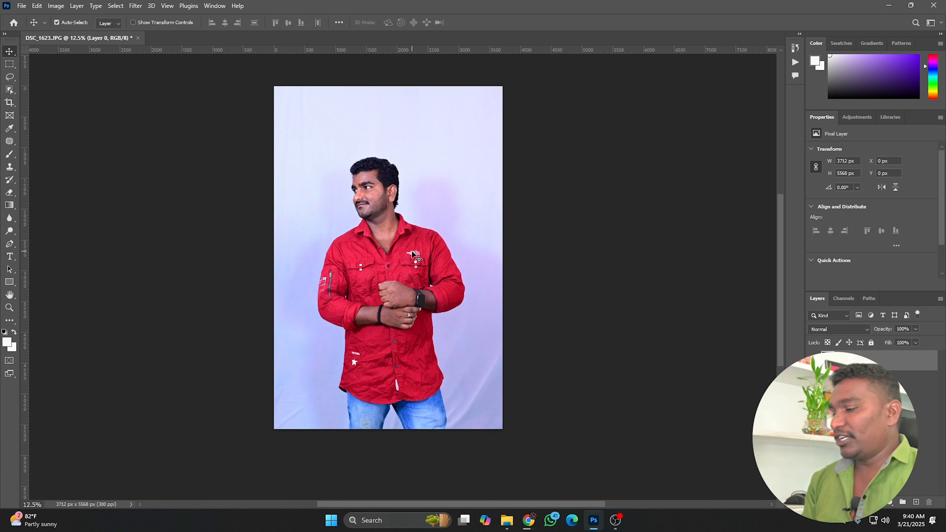
{"action": "key", "text": "ctrl+t"}
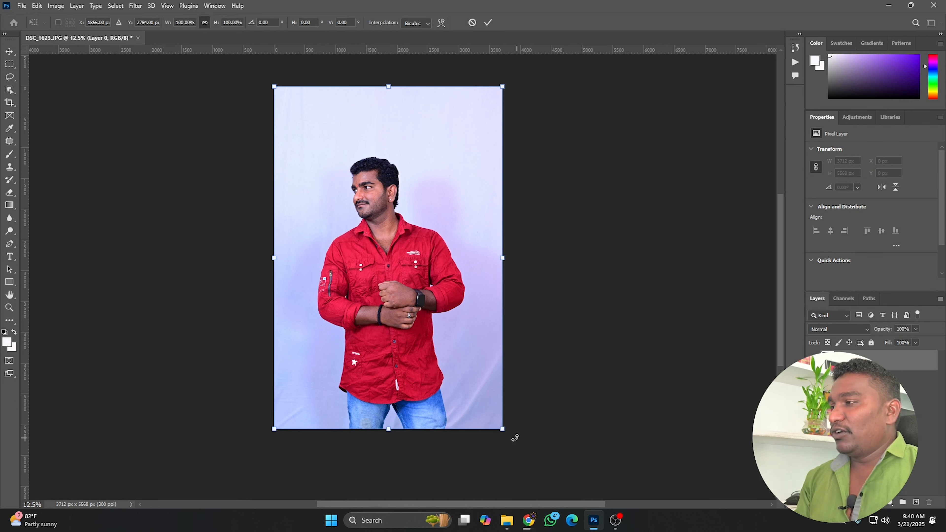
{"action": "left_click_drag", "start_coordinate": [502, 429], "coordinate": [619, 501]}
{"action": "left_click_drag", "start_coordinate": [447, 344], "coordinate": [417, 282]}
{"action": "left_click_drag", "start_coordinate": [536, 463], "coordinate": [585, 484]}
{"action": "left_click_drag", "start_coordinate": [465, 258], "coordinate": [353, 308]}
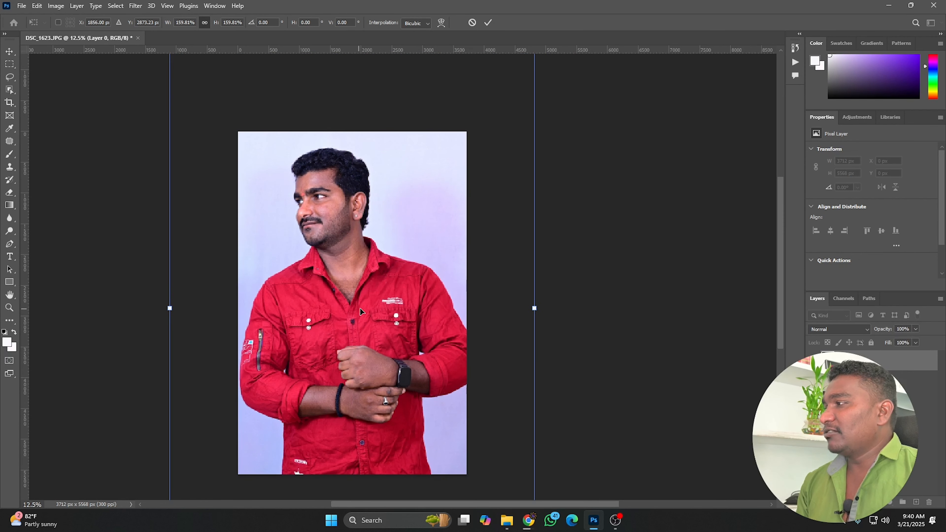
{"action": "left_click_drag", "start_coordinate": [534, 308], "coordinate": [517, 309]}
{"action": "left_click_drag", "start_coordinate": [425, 297], "coordinate": [433, 292]}
{"action": "left_click", "coordinate": [488, 23]}
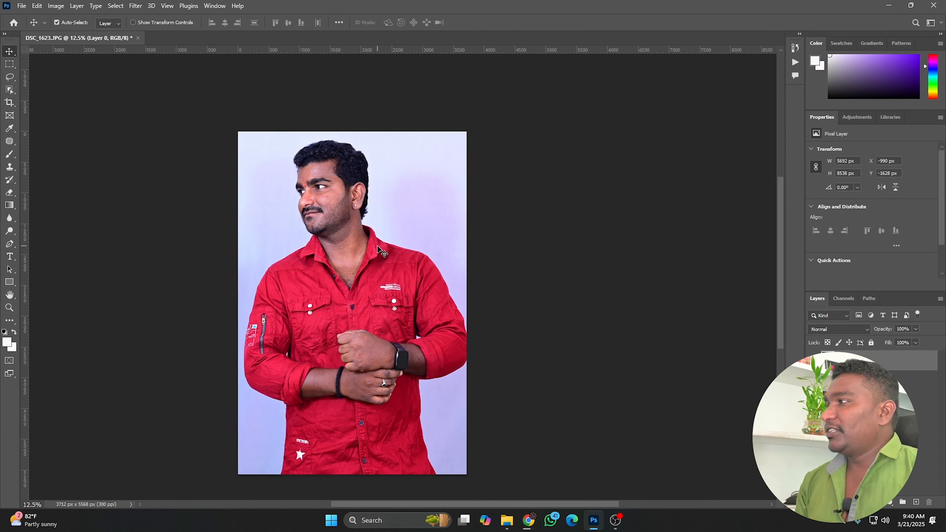
Zoom in on the subject's face and open the Oil Paint filter from the Stylize filters.
{"action": "key", "text": "ctrl+plus"}
{"action": "key", "text": "ctrl+plus"}
{"action": "left_click_drag", "start_coordinate": [315, 198], "coordinate": [487, 258]}
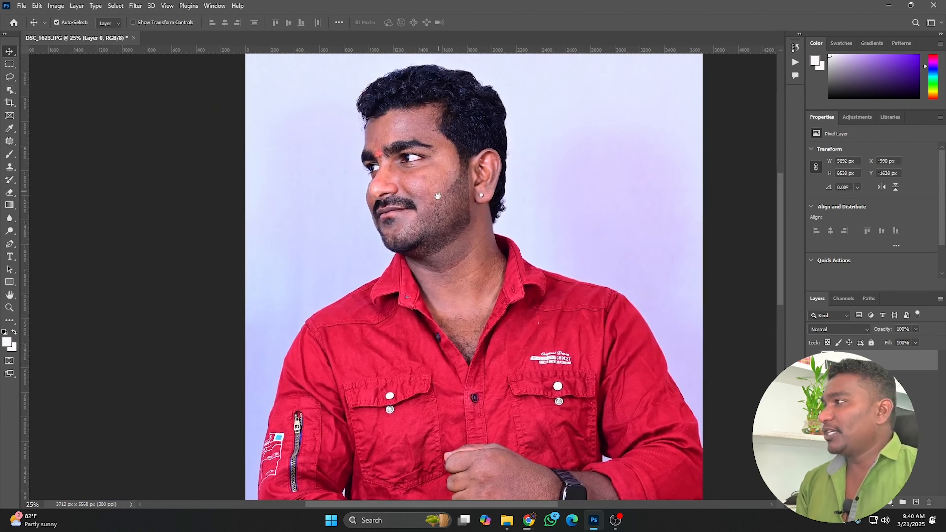
{"action": "left_click_drag", "start_coordinate": [438, 195], "coordinate": [395, 218]}
{"action": "left_click_drag", "start_coordinate": [451, 288], "coordinate": [423, 279]}
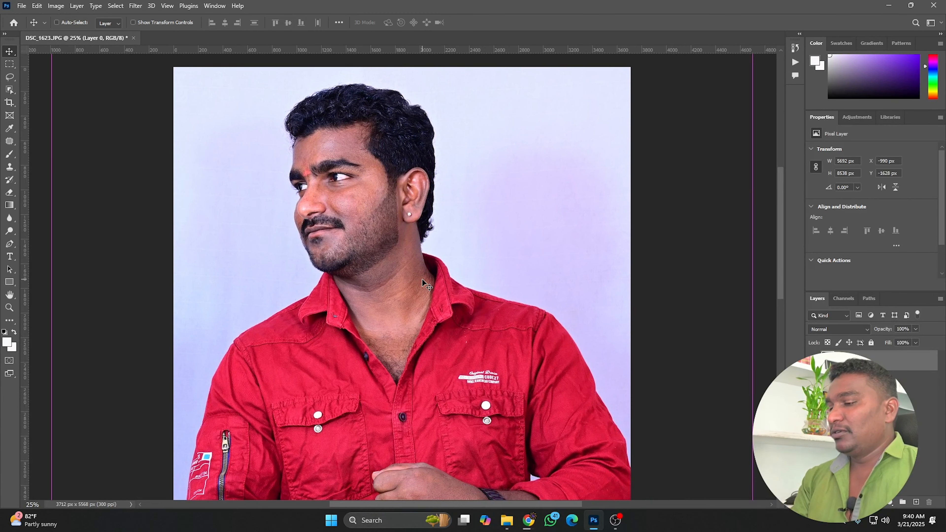
{"action": "key", "text": "ctrl+plus"}
{"action": "left_click_drag", "start_coordinate": [410, 214], "coordinate": [405, 264]}
{"action": "left_click_drag", "start_coordinate": [393, 229], "coordinate": [368, 245]}
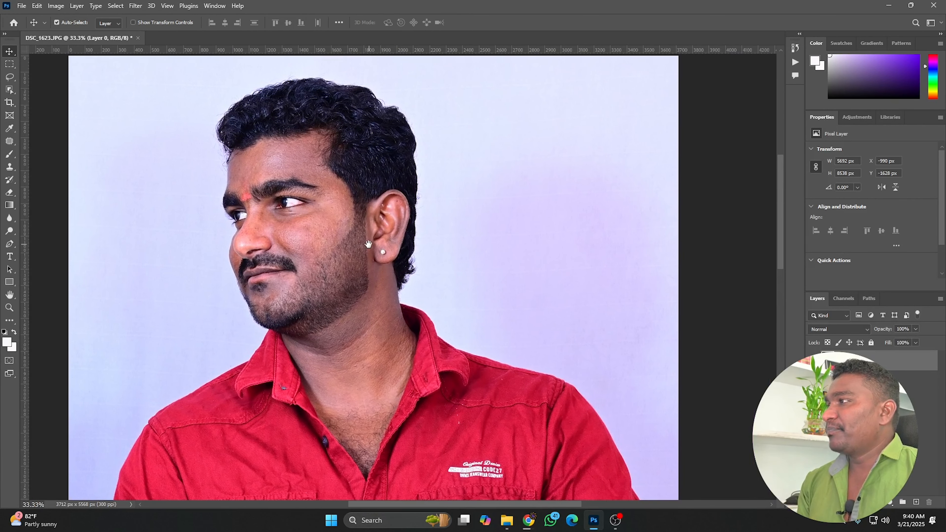
{"action": "left_click", "coordinate": [136, 6]}
{"action": "mouse_move", "coordinate": [169, 202]}
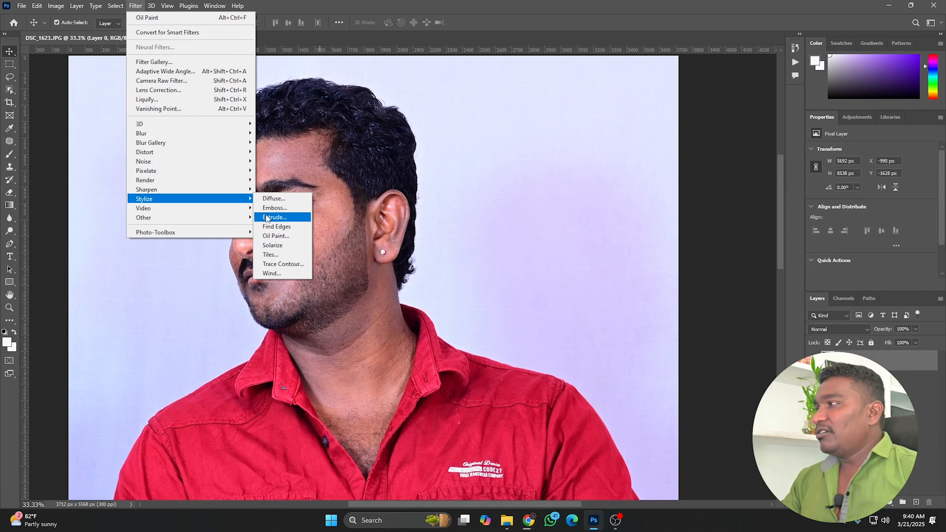
{"action": "left_click", "coordinate": [275, 237]}
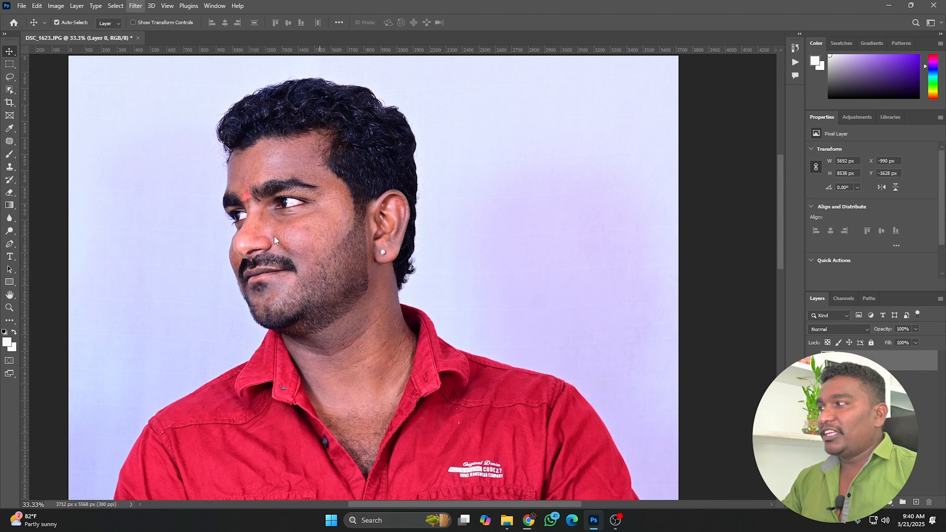
{"action": "mouse_move", "coordinate": [624, 116]}
{"action": "left_mouse_down"}
{"action": "mouse_move", "coordinate": [625, 131]}
{"action": "mouse_move", "coordinate": [604, 122]}
{"action": "mouse_move", "coordinate": [632, 155]}
{"action": "left_mouse_up"}
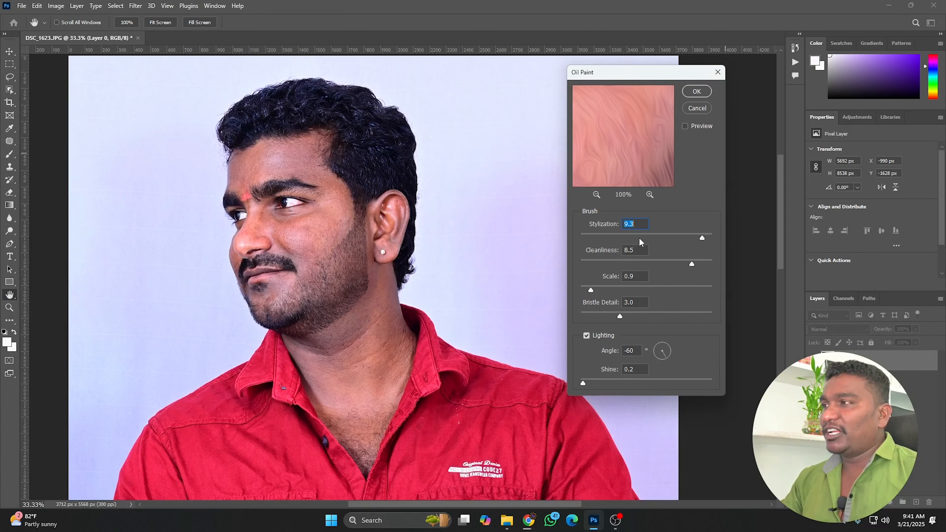
Experiment with the Oil Paint Stylization, Cleanliness, Scale, Bristle Detail and Shine sliders.
{"action": "left_click_drag", "start_coordinate": [701, 237], "coordinate": [673, 238]}
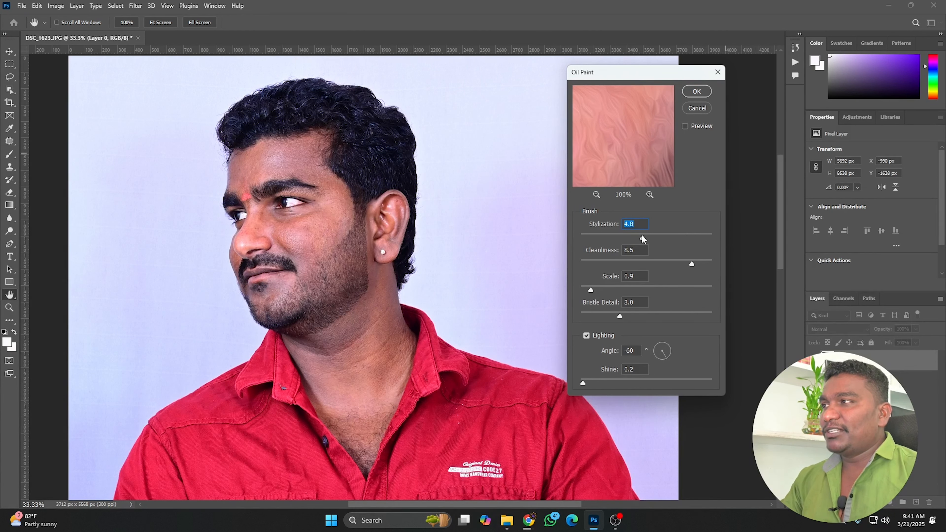
{"action": "left_click_drag", "start_coordinate": [649, 262], "coordinate": [640, 316]}
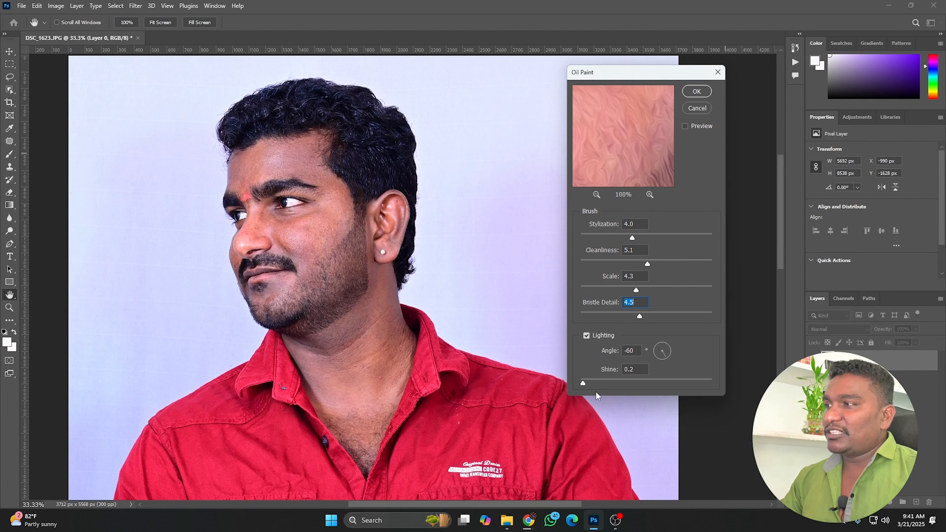
{"action": "left_click_drag", "start_coordinate": [587, 382], "coordinate": [638, 383]}
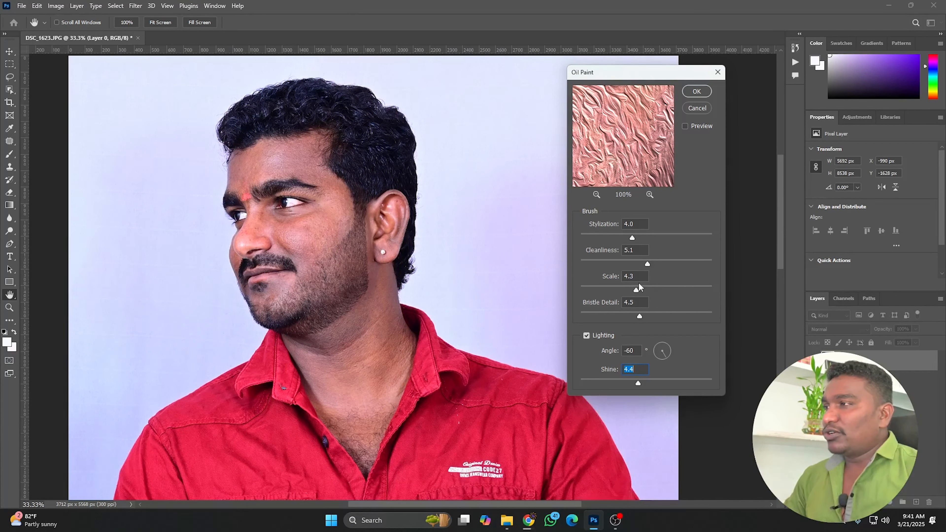
{"action": "left_click_drag", "start_coordinate": [679, 239], "coordinate": [703, 235]}
{"action": "mouse_move", "coordinate": [646, 265]}
{"action": "left_mouse_down"}
{"action": "mouse_move", "coordinate": [611, 262]}
{"action": "mouse_move", "coordinate": [708, 264]}
{"action": "left_mouse_up"}
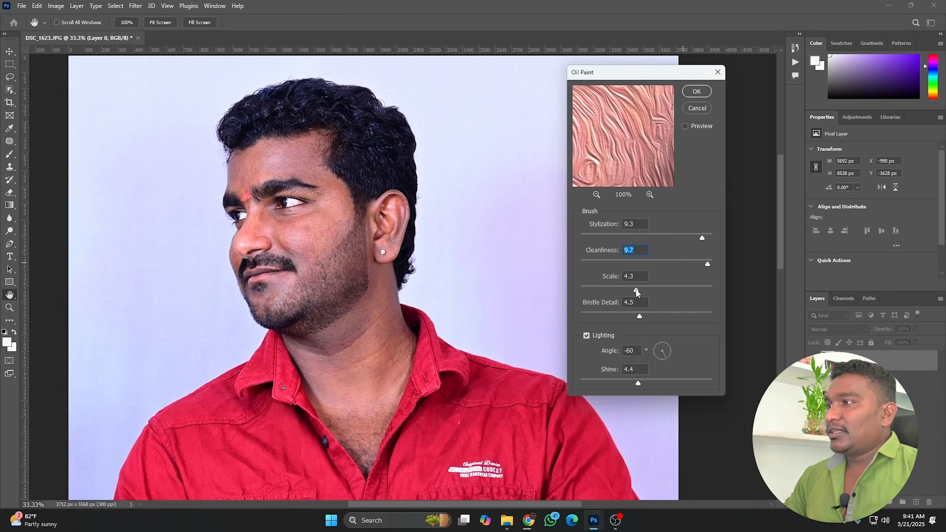
{"action": "left_click_drag", "start_coordinate": [651, 290], "coordinate": [689, 290]}
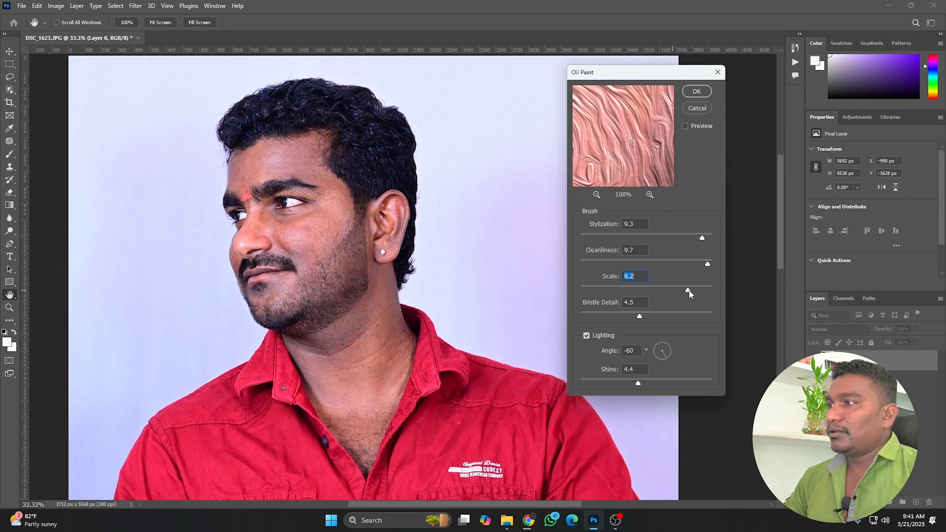
{"action": "left_click_drag", "start_coordinate": [640, 316], "coordinate": [596, 315]}
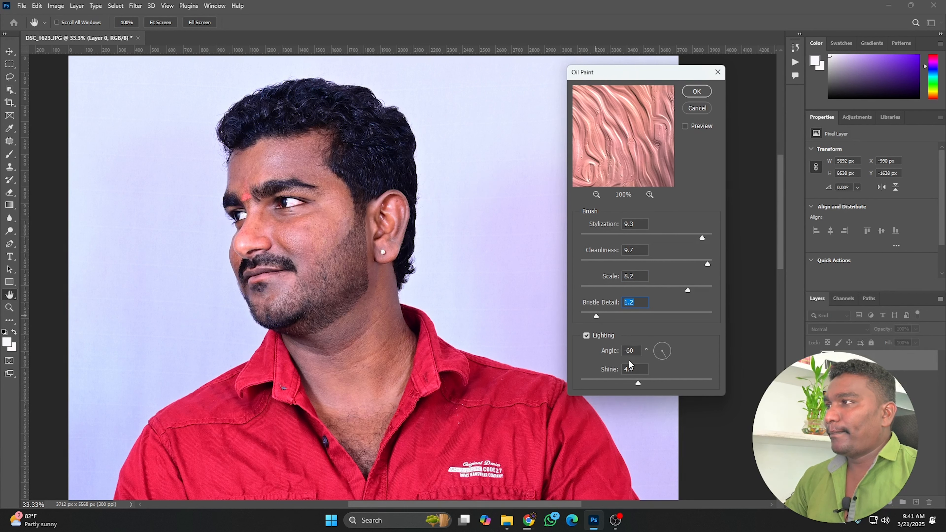
Try Scale 10.0, Cleanliness 7.0, Stylization 8.7, Bristle Detail 6.2 and Shine 0.7 in the Oil Paint dialog.
{"action": "left_click_drag", "start_coordinate": [690, 289], "coordinate": [712, 289]}
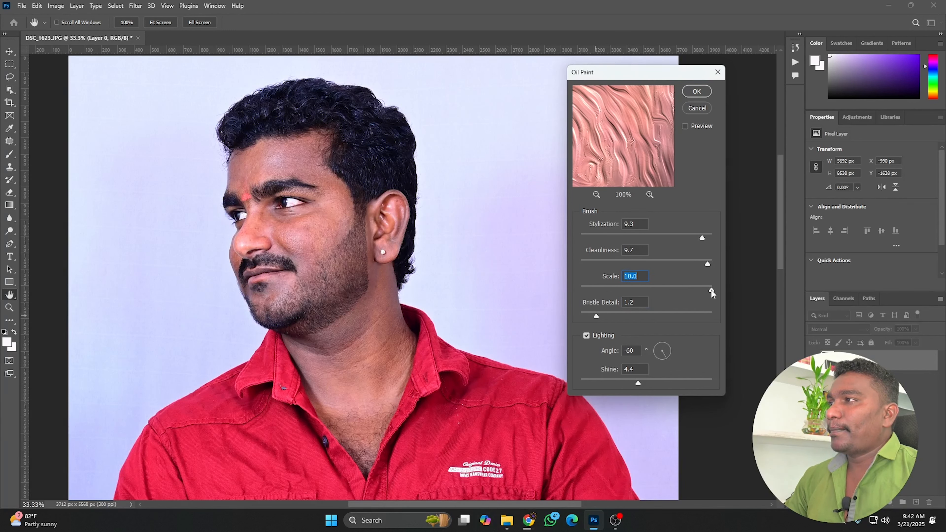
{"action": "left_click_drag", "start_coordinate": [676, 263], "coordinate": [602, 263]}
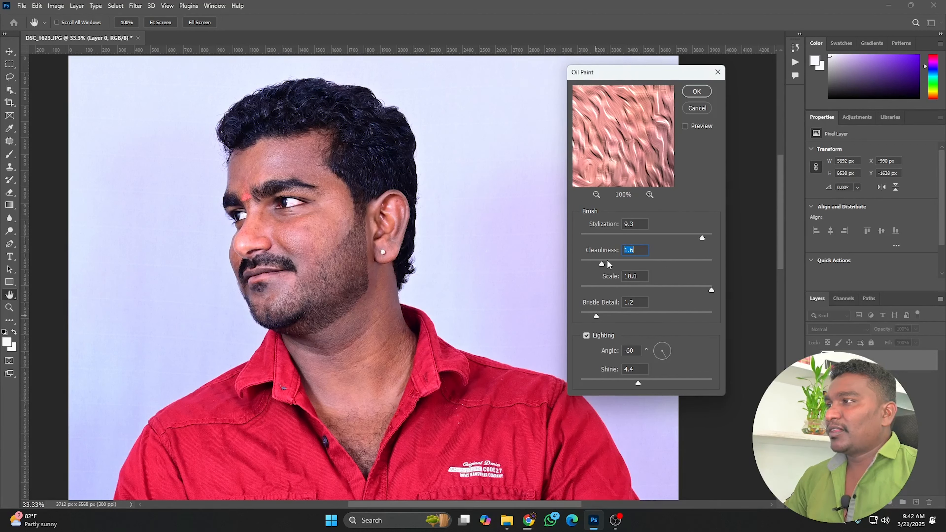
{"action": "left_click_drag", "start_coordinate": [702, 236], "coordinate": [634, 238]}
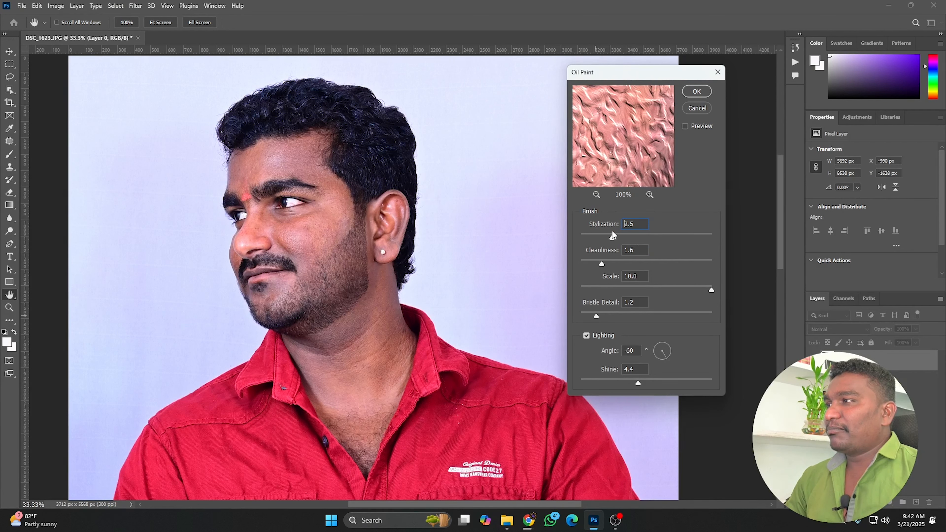
{"action": "left_click_drag", "start_coordinate": [669, 232], "coordinate": [694, 231]}
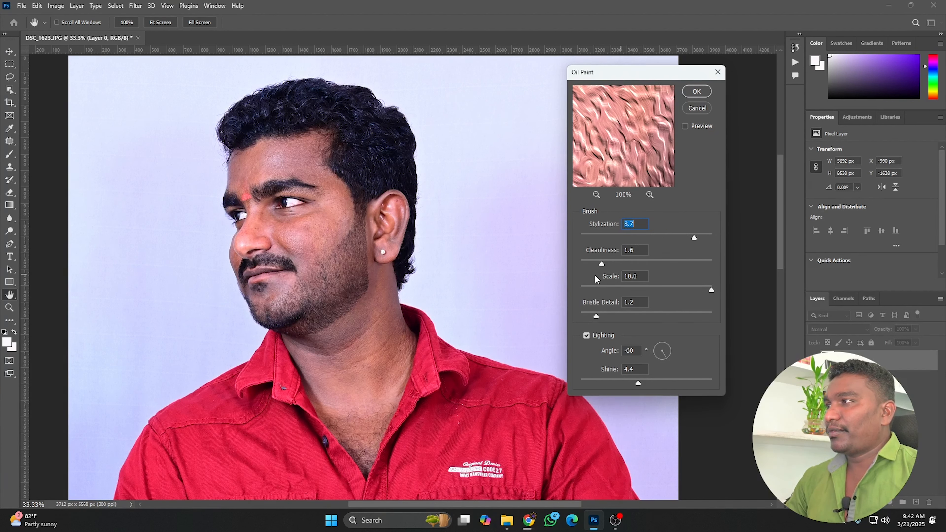
{"action": "left_click_drag", "start_coordinate": [669, 262], "coordinate": [672, 262]}
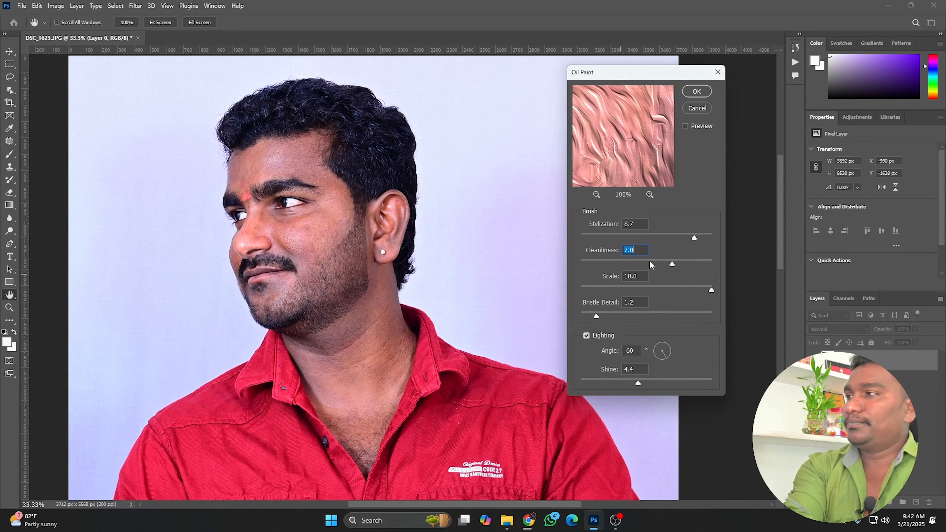
{"action": "left_click_drag", "start_coordinate": [597, 312], "coordinate": [661, 316]}
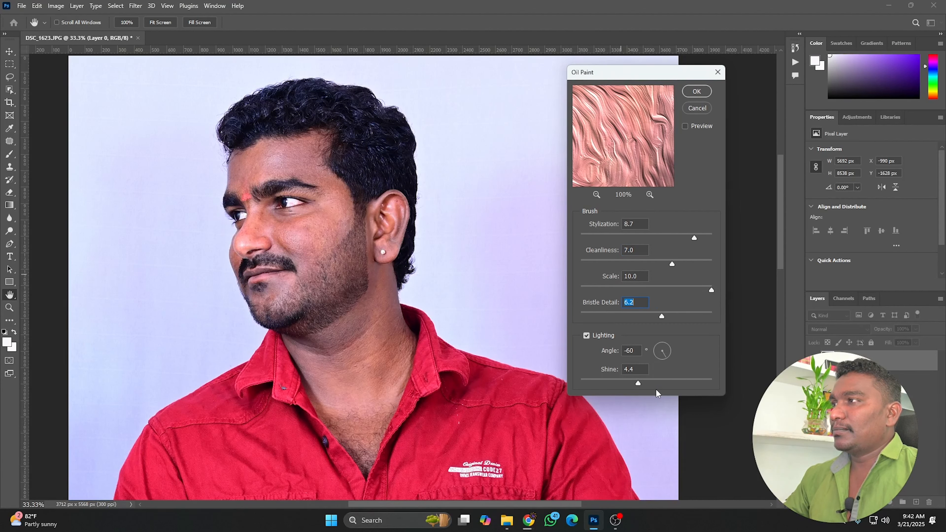
{"action": "left_click_drag", "start_coordinate": [617, 383], "coordinate": [589, 382]}
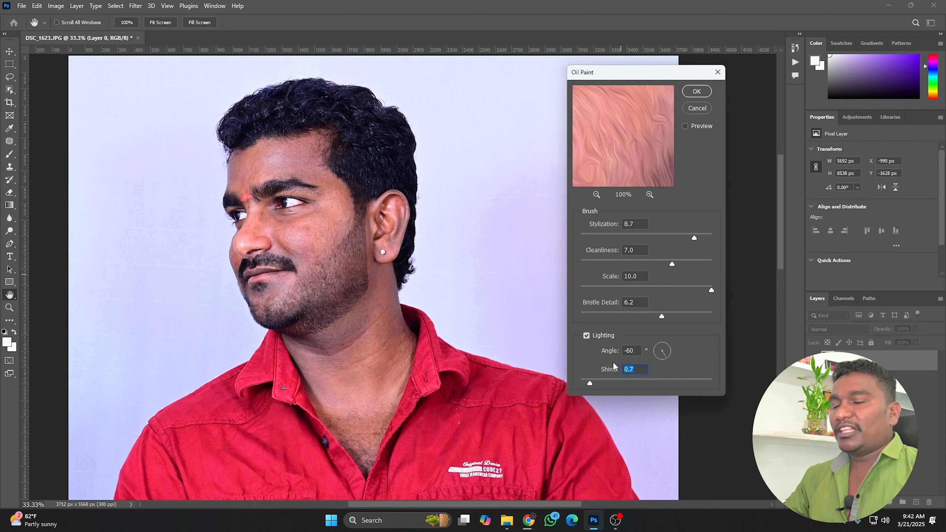
Set Bristle Detail 3.3, Scale 9.6, Cleanliness 9.3, Stylization 9.5 and Shine 0.4, then apply the Oil Paint filter.
{"action": "mouse_move", "coordinate": [662, 316]}
{"action": "left_mouse_down"}
{"action": "mouse_move", "coordinate": [651, 316]}
{"action": "mouse_move", "coordinate": [706, 316]}
{"action": "mouse_move", "coordinate": [649, 316]}
{"action": "left_mouse_up"}
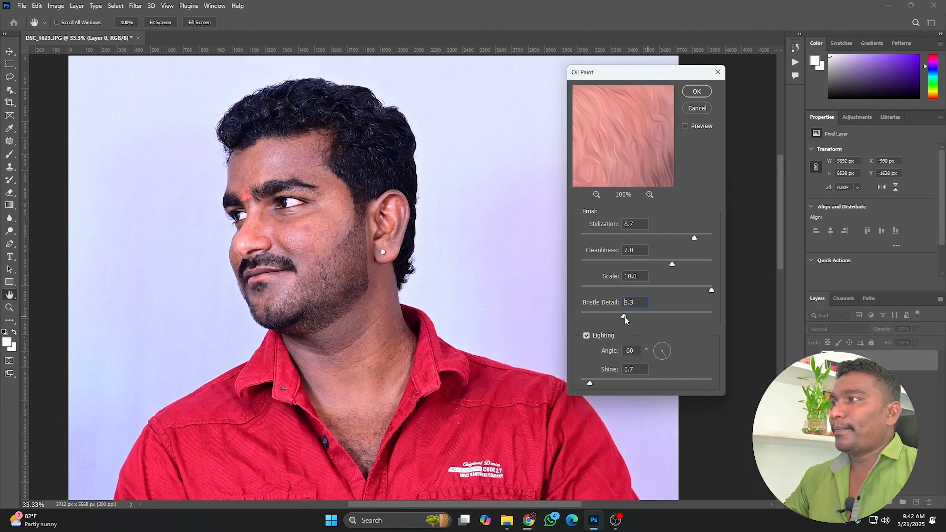
{"action": "mouse_move", "coordinate": [708, 290]}
{"action": "left_mouse_down"}
{"action": "mouse_move", "coordinate": [697, 290]}
{"action": "mouse_move", "coordinate": [706, 290]}
{"action": "left_mouse_up"}
{"action": "left_click_drag", "start_coordinate": [672, 264], "coordinate": [702, 262]}
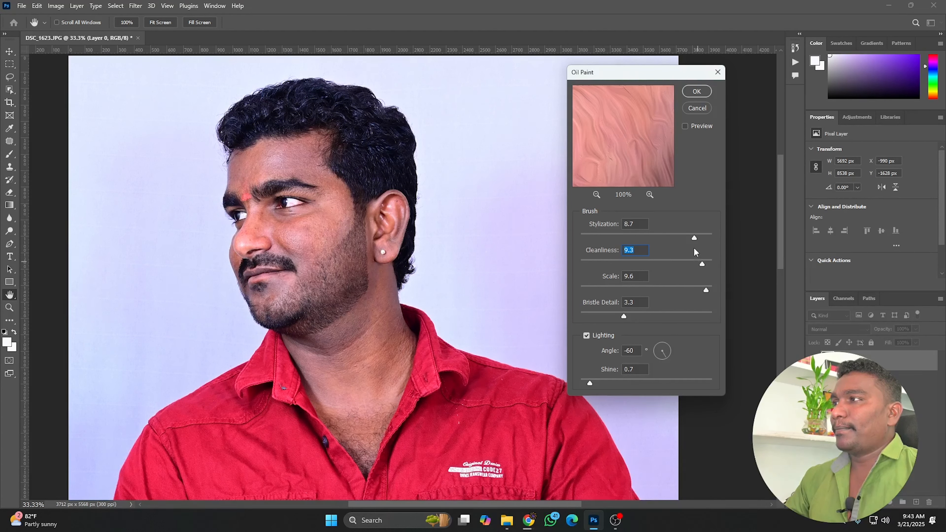
{"action": "left_click_drag", "start_coordinate": [700, 239], "coordinate": [704, 239]}
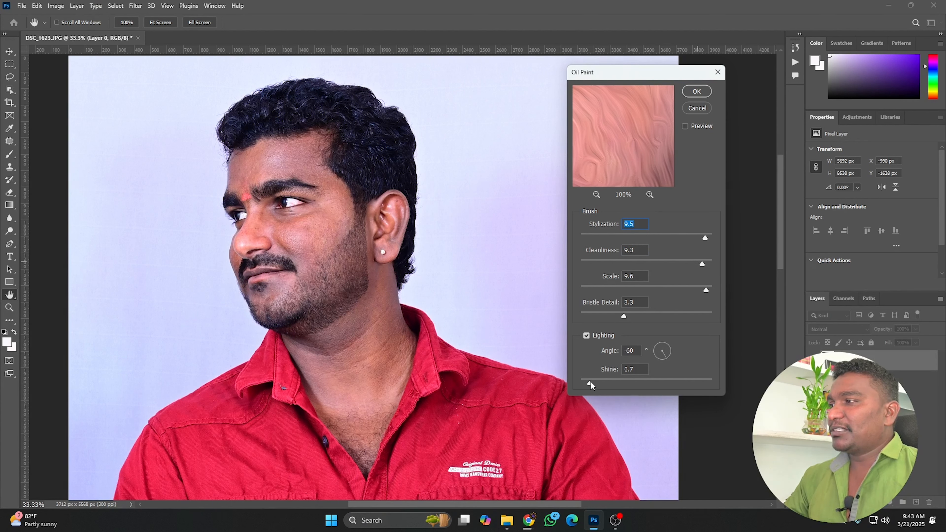
{"action": "left_click_drag", "start_coordinate": [587, 381], "coordinate": [587, 382]}
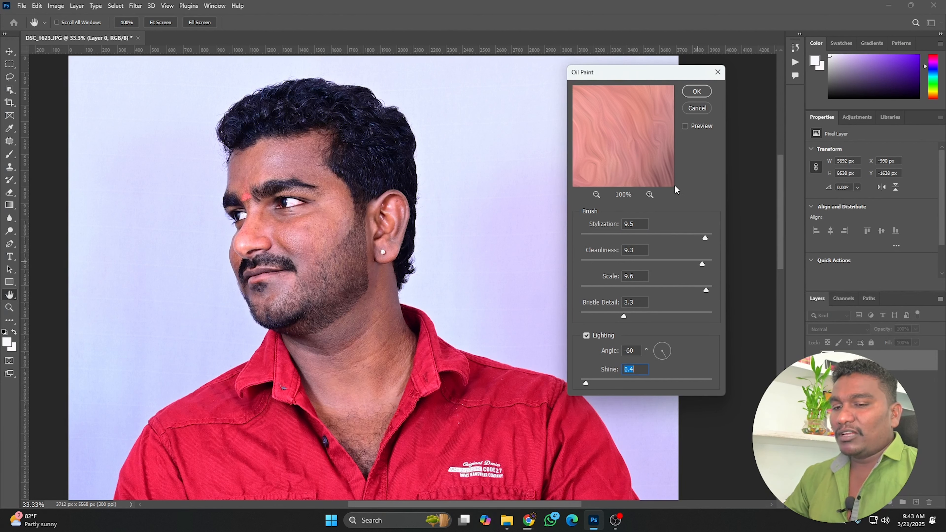
{"action": "left_click", "coordinate": [695, 93]}
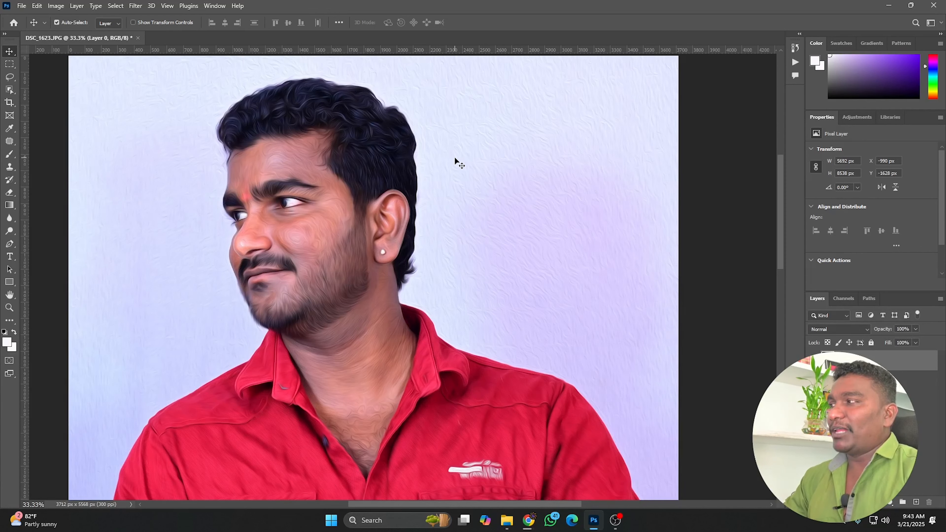
Zoom in on the face and compare the image before and after the Oil Paint filter by undoing and redoing it.
{"action": "key", "text": "ctrl+plus"}
{"action": "key", "text": "ctrl+plus"}
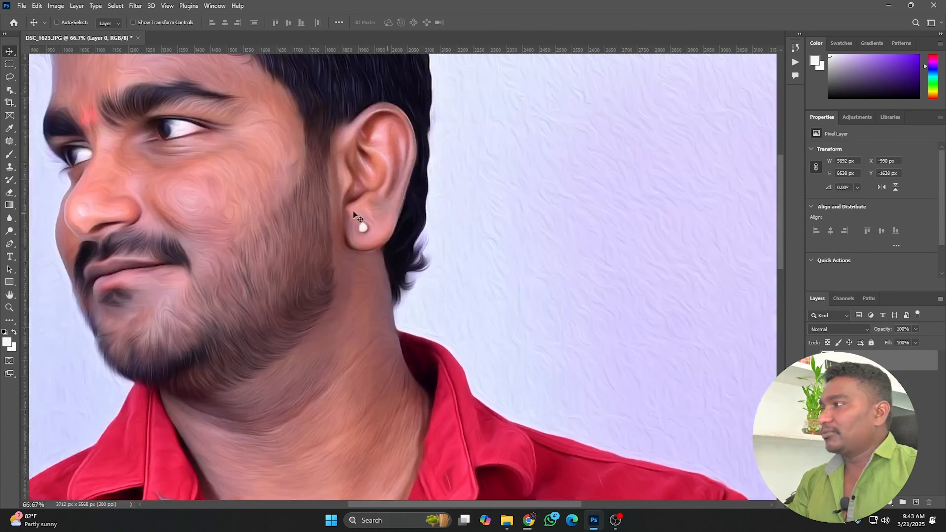
{"action": "left_click_drag", "start_coordinate": [330, 202], "coordinate": [469, 313]}
{"action": "left_click_drag", "start_coordinate": [433, 258], "coordinate": [433, 267]}
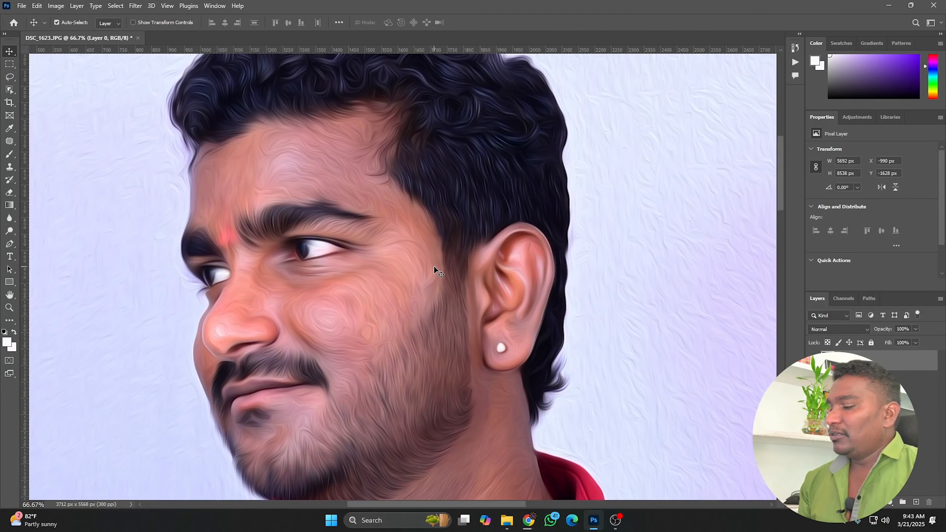
{"action": "key", "text": "ctrl+z"}
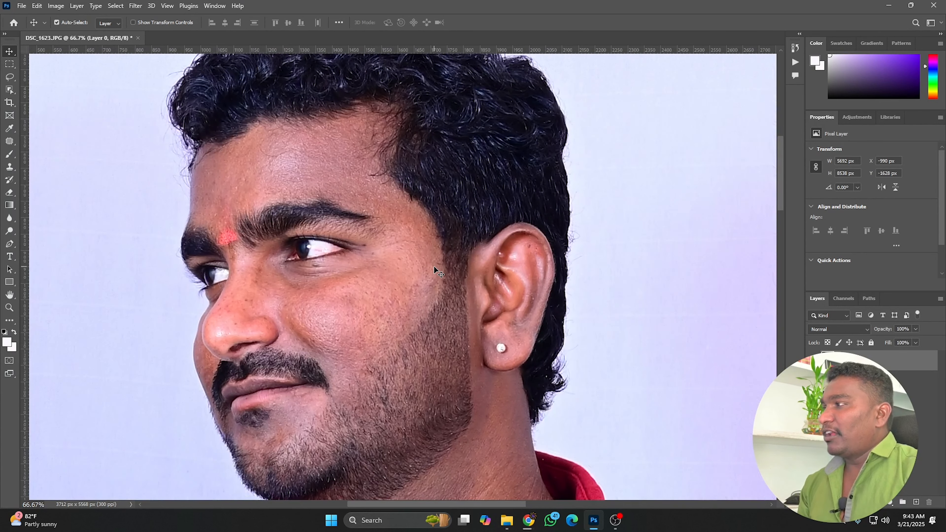
{"action": "key", "text": "ctrl+shift+z"}
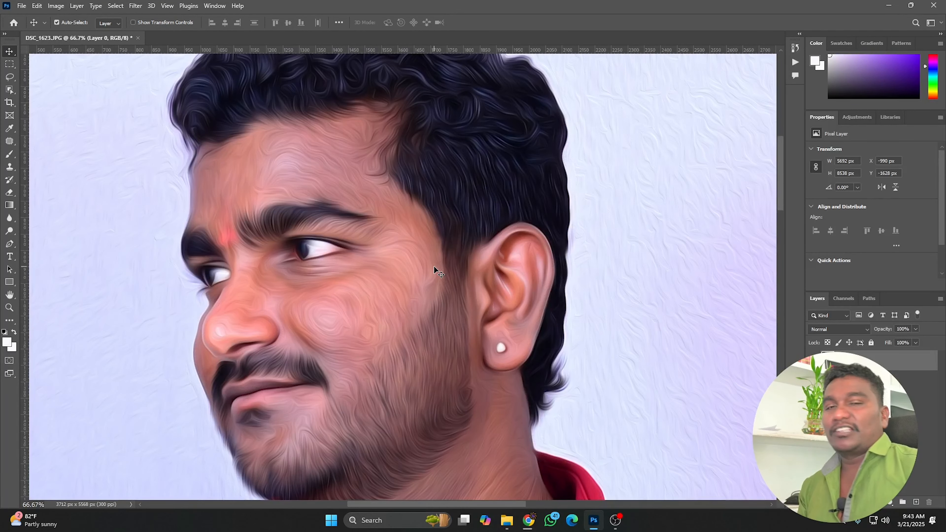
Apply Oil Paint again with Stylization 6.2, Cleanliness 8.4, Scale 8.3, Bristle Detail 3.3 and Shine 0.3.
{"action": "left_click_drag", "start_coordinate": [461, 248], "coordinate": [451, 323]}
{"action": "left_click_drag", "start_coordinate": [453, 342], "coordinate": [452, 317]}
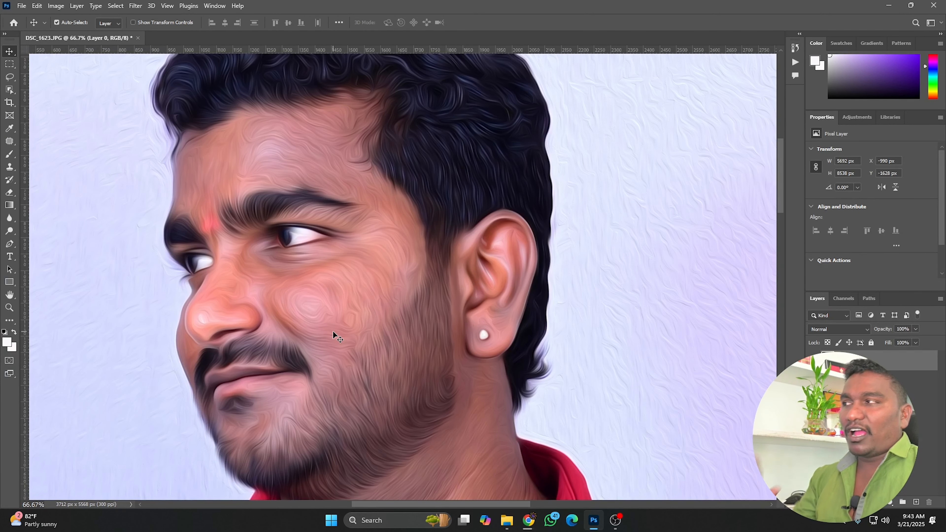
{"action": "left_click", "coordinate": [143, 11]}
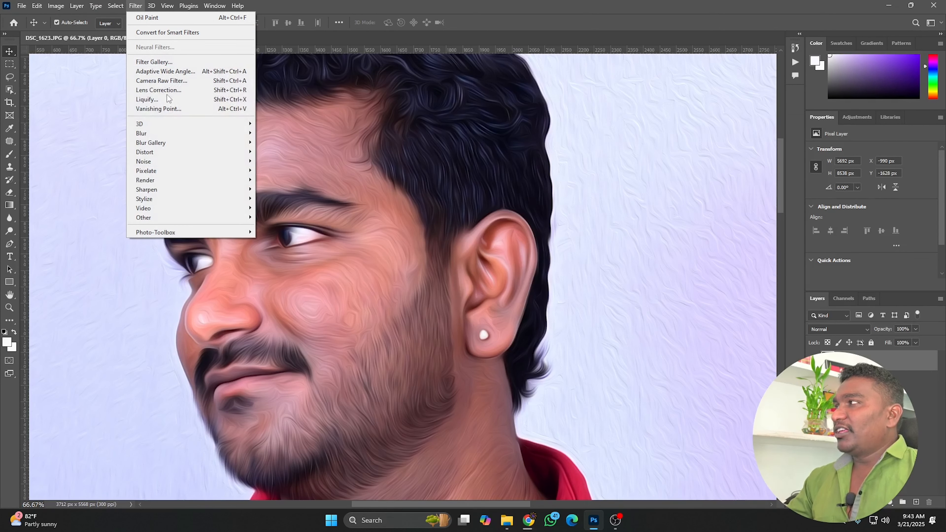
{"action": "mouse_move", "coordinate": [224, 199]}
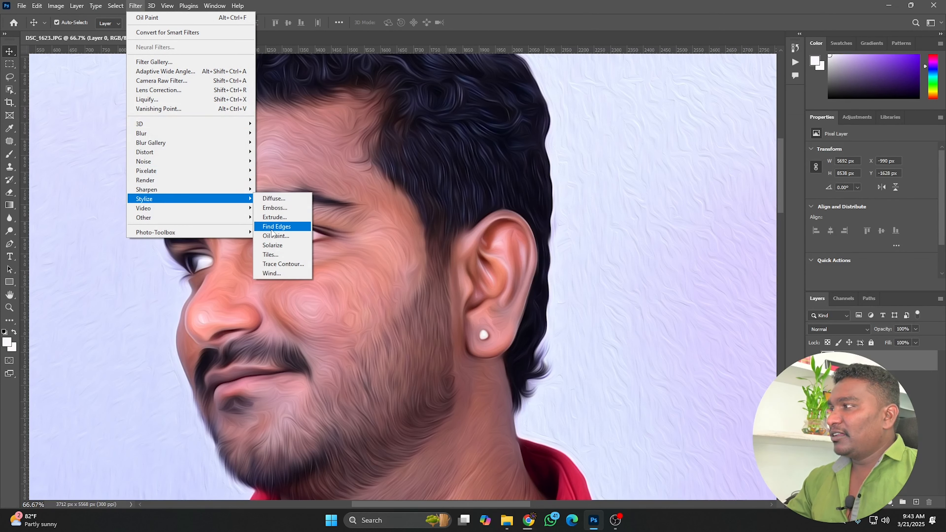
{"action": "left_click", "coordinate": [275, 237]}
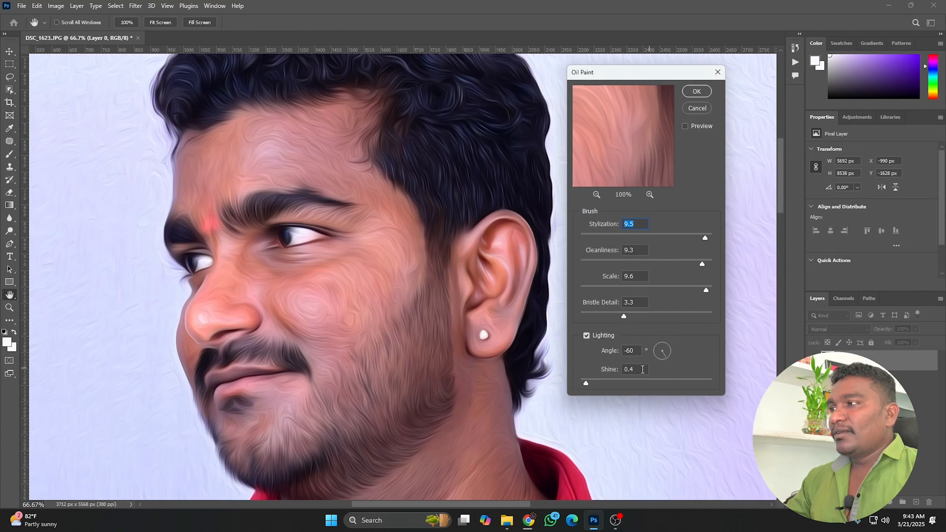
{"action": "left_click", "coordinate": [585, 382]}
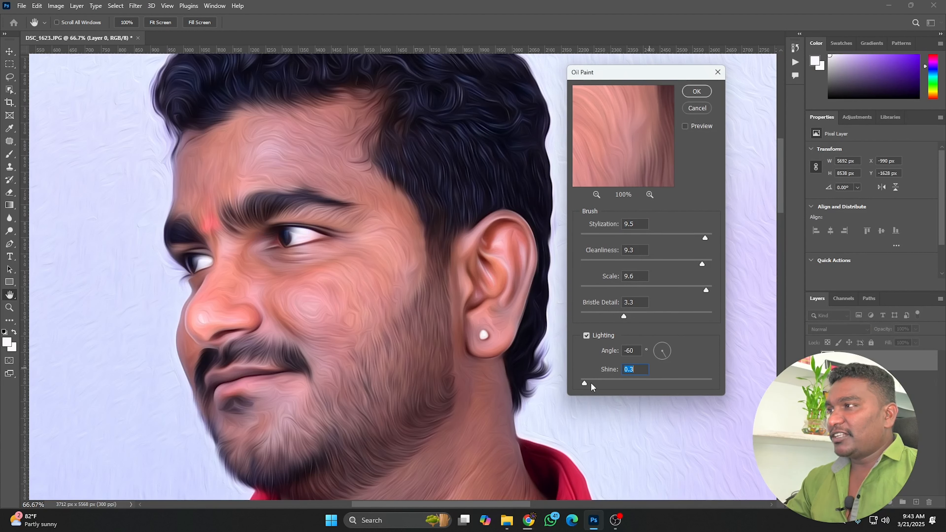
{"action": "left_click_drag", "start_coordinate": [702, 235], "coordinate": [661, 238]}
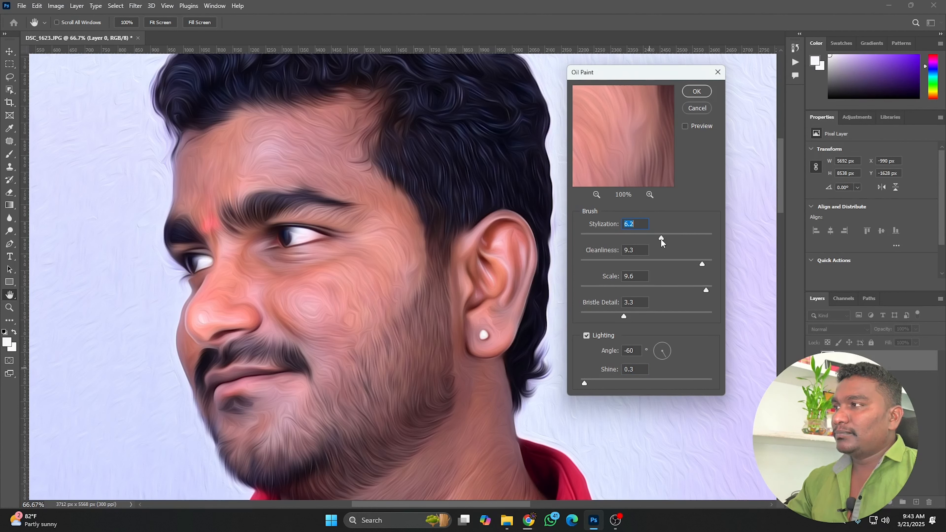
{"action": "left_click_drag", "start_coordinate": [698, 264], "coordinate": [688, 289]}
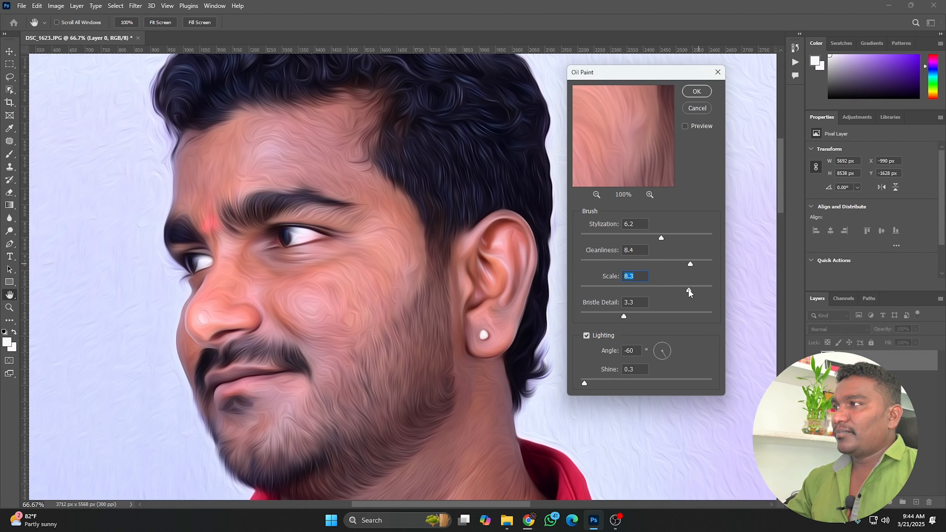
{"action": "left_click", "coordinate": [703, 93]}
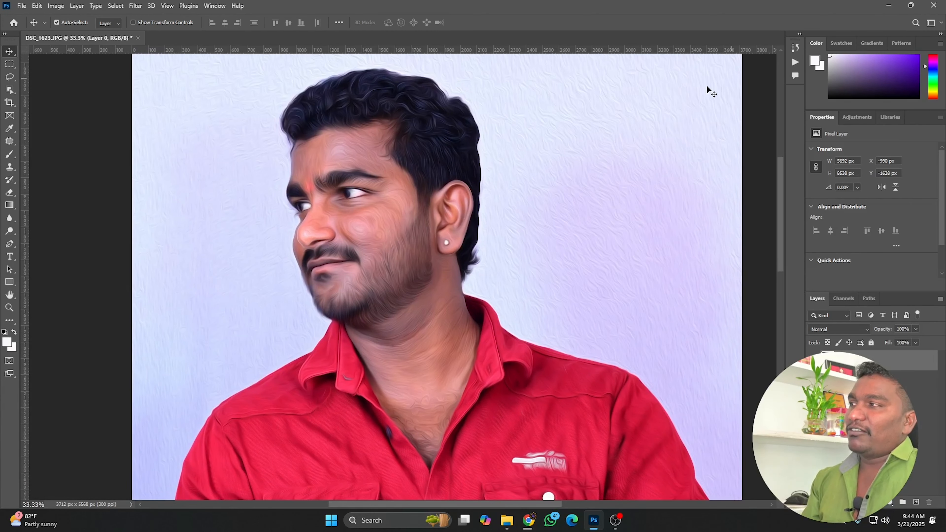
Darken the image with Levels by setting the midtone input to 0.78.
{"action": "key", "text": "ctrl+l"}
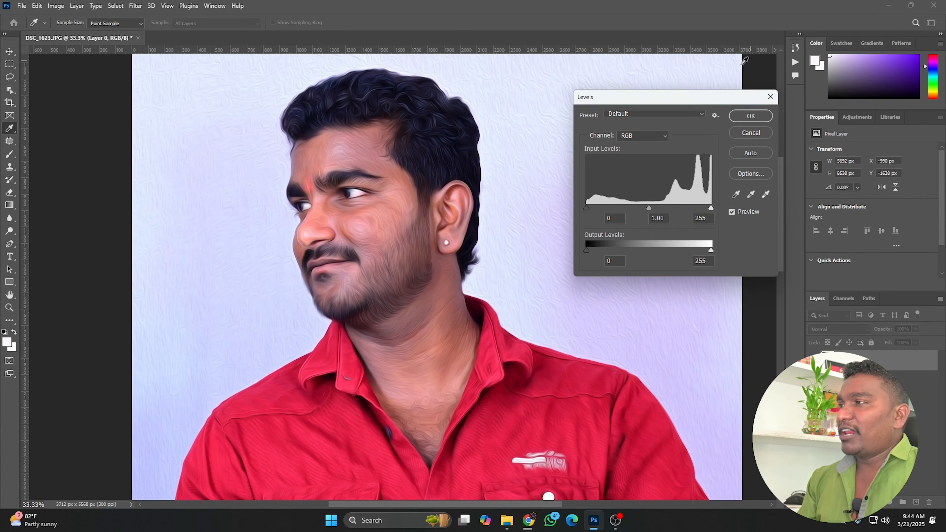
{"action": "left_click_drag", "start_coordinate": [651, 209], "coordinate": [659, 206]}
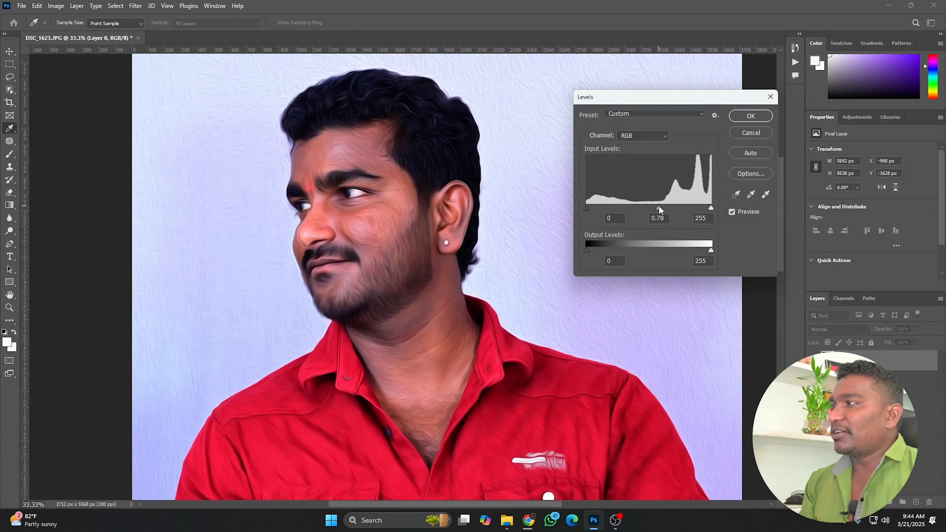
{"action": "left_click", "coordinate": [750, 116]}
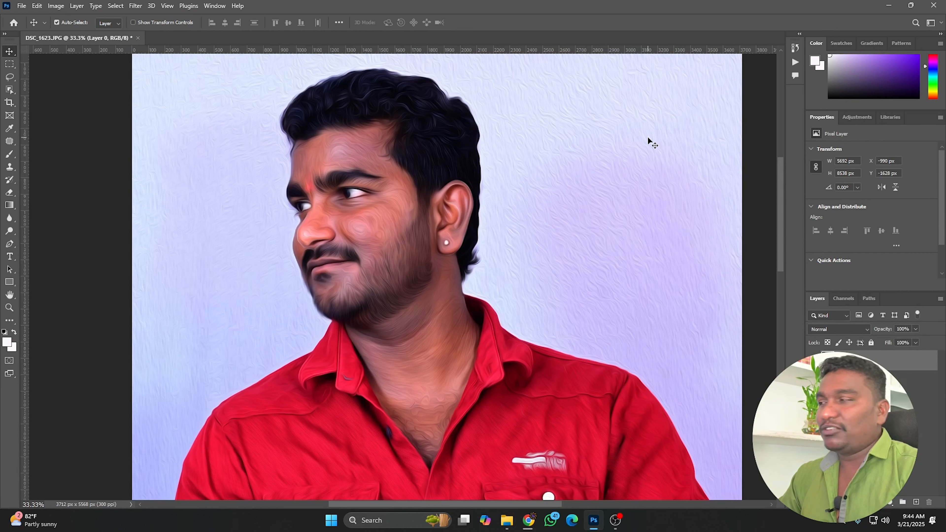
Open the 044_FX MANI_OILPAINTING mockup file from File Explorer in Photoshop.
{"action": "left_click", "coordinate": [508, 521]}
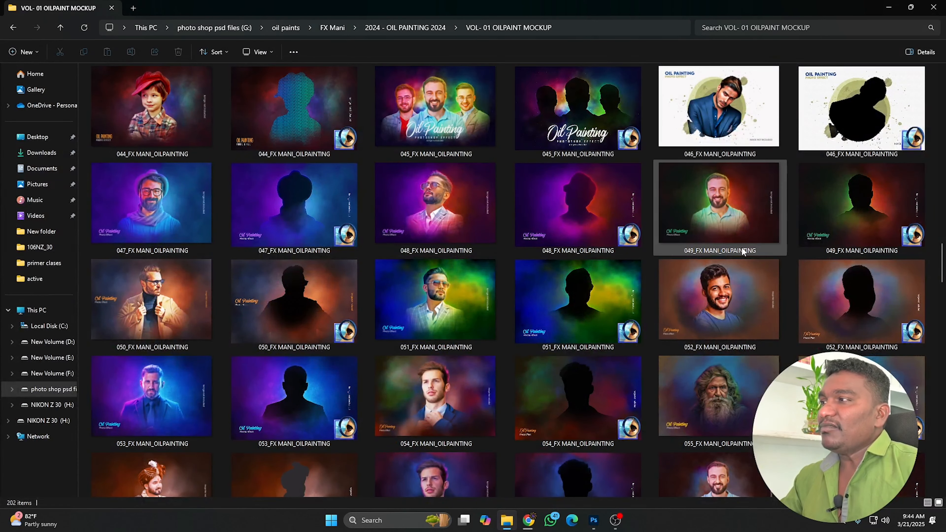
{"action": "left_click_drag", "start_coordinate": [584, 7], "coordinate": [508, 137]}
{"action": "scroll", "coordinate": [612, 293], "scroll_direction": "down", "scroll_amount": 10}
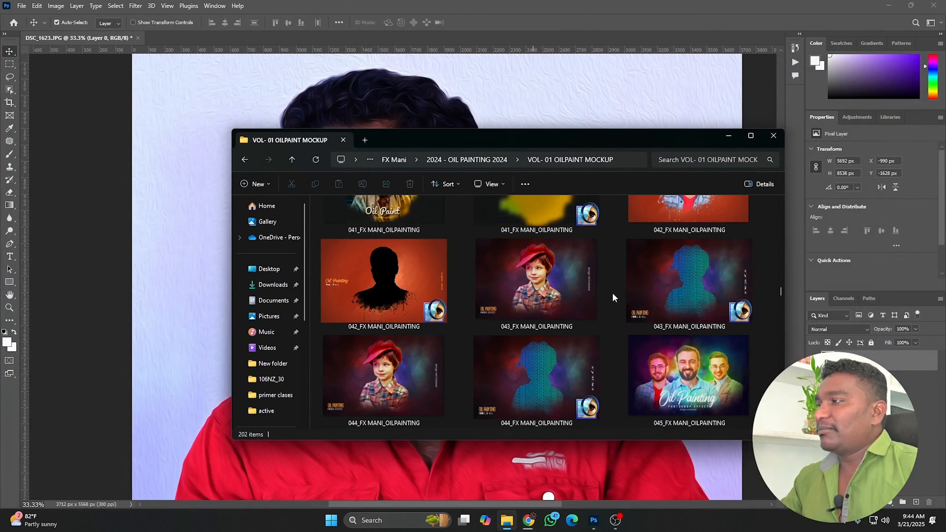
{"action": "left_click_drag", "start_coordinate": [518, 375], "coordinate": [524, 31]}
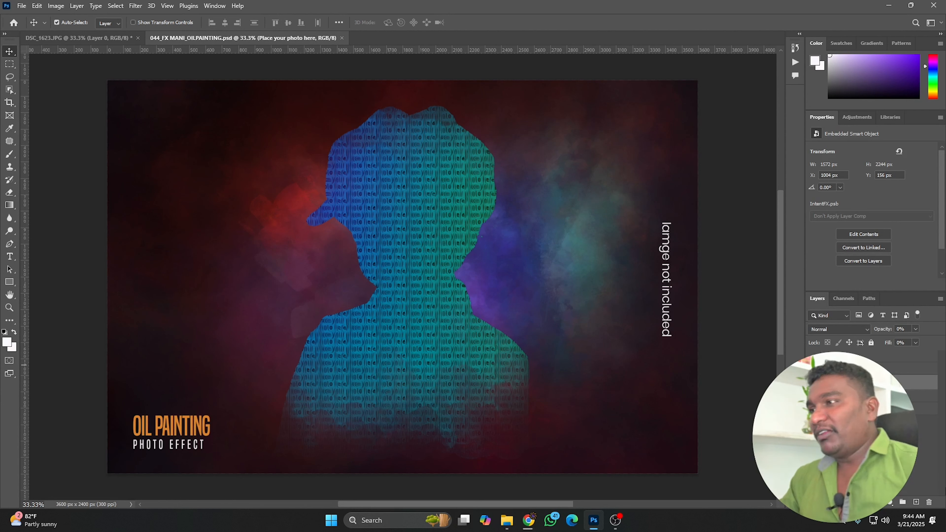
Open the mockup's photo placeholder smart object for editing.
{"action": "double_click", "coordinate": [815, 382]}
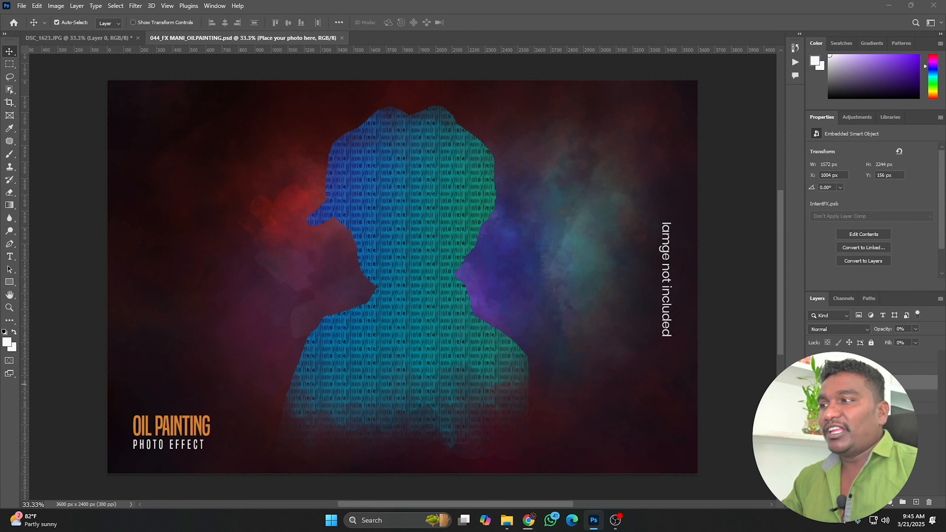
{"action": "left_click", "coordinate": [484, 200]}
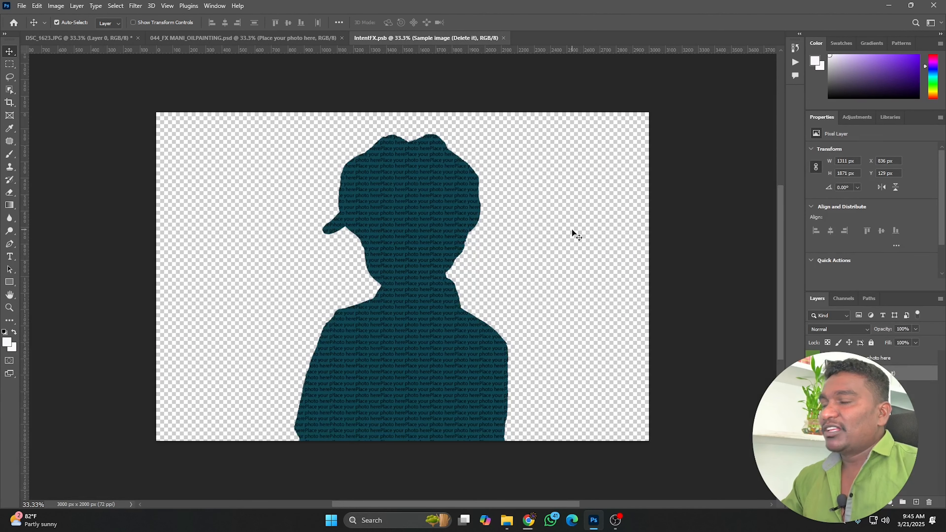
Return to the DSC_1623 photo and undo the recent painting adjustments.
{"action": "left_click", "coordinate": [117, 38]}
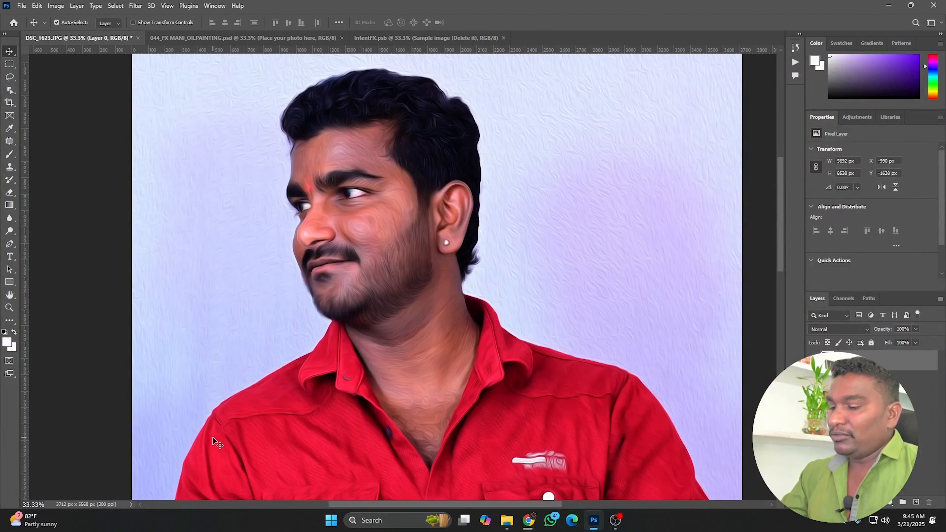
{"action": "key", "text": "ctrl+z"}
{"action": "key", "text": "ctrl+z"}
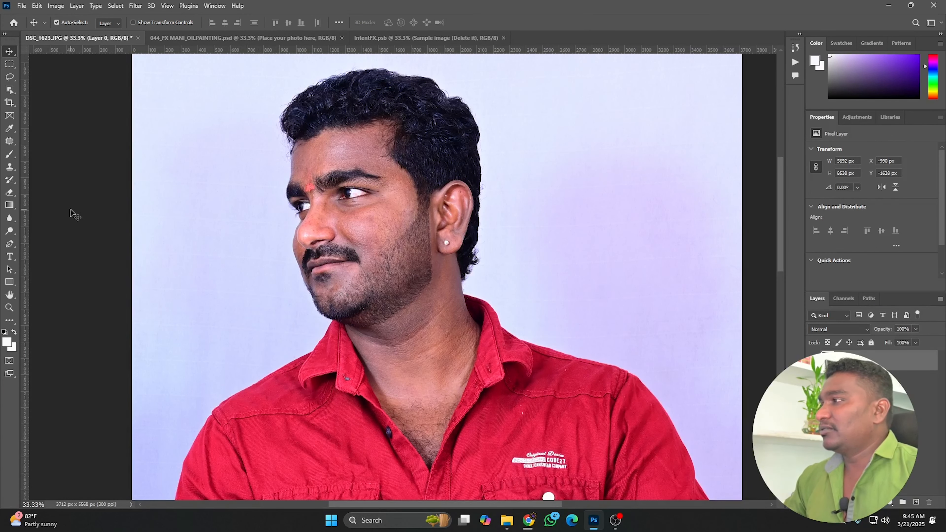
Select the subject in the DSC_1623 photo.
{"action": "left_click", "coordinate": [116, 6]}
{"action": "left_click", "coordinate": [125, 122]}
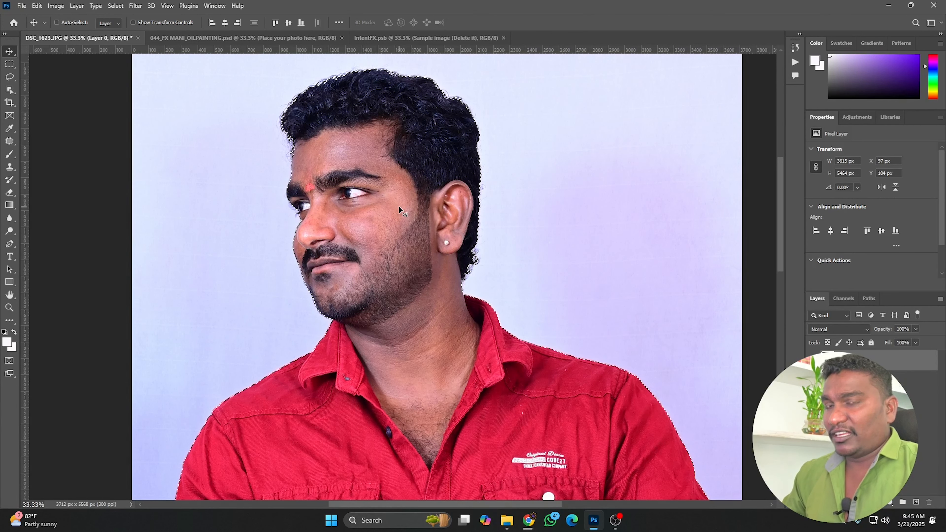
Refine the selection in Select and Mask with a 1.9 px feather and output it to a new layer.
{"action": "key", "text": "ctrl+alt+r"}
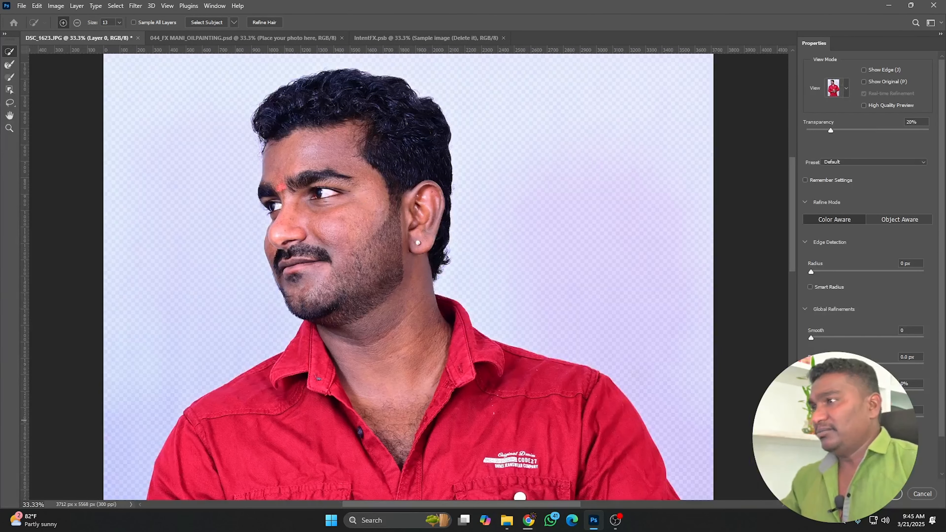
{"action": "left_click_drag", "start_coordinate": [811, 364], "coordinate": [813, 364]}
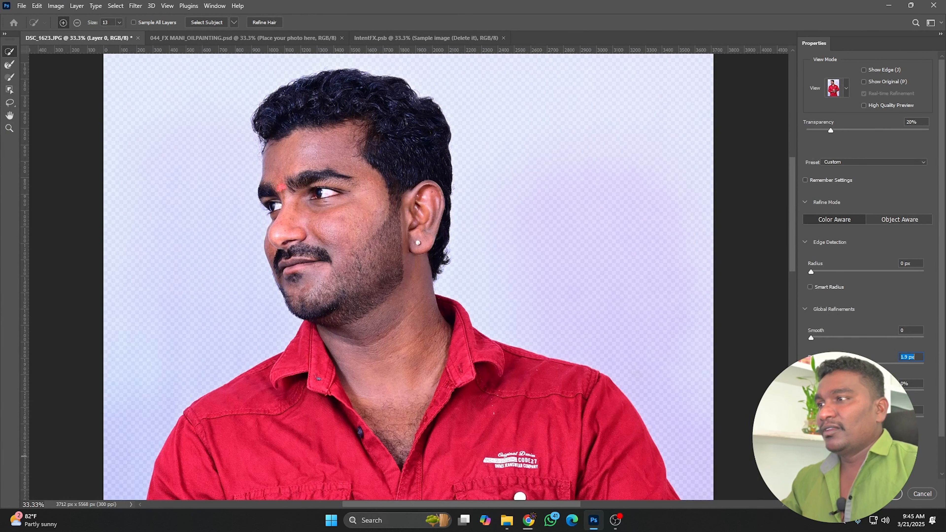
{"action": "key", "text": "Return"}
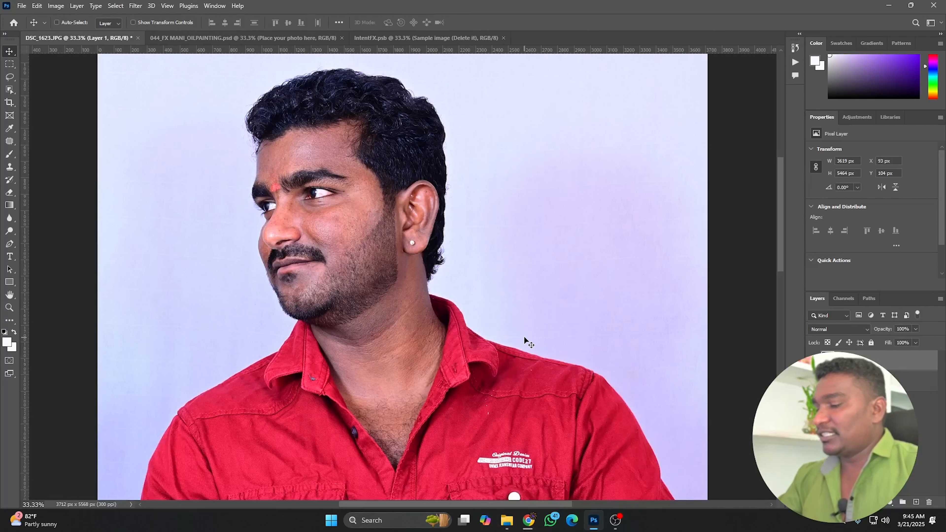
Move the cut-out person layer into the placeholder smart object document.
{"action": "key", "text": "ctrl+minus"}
{"action": "left_click_drag", "start_coordinate": [416, 372], "coordinate": [413, 335]}
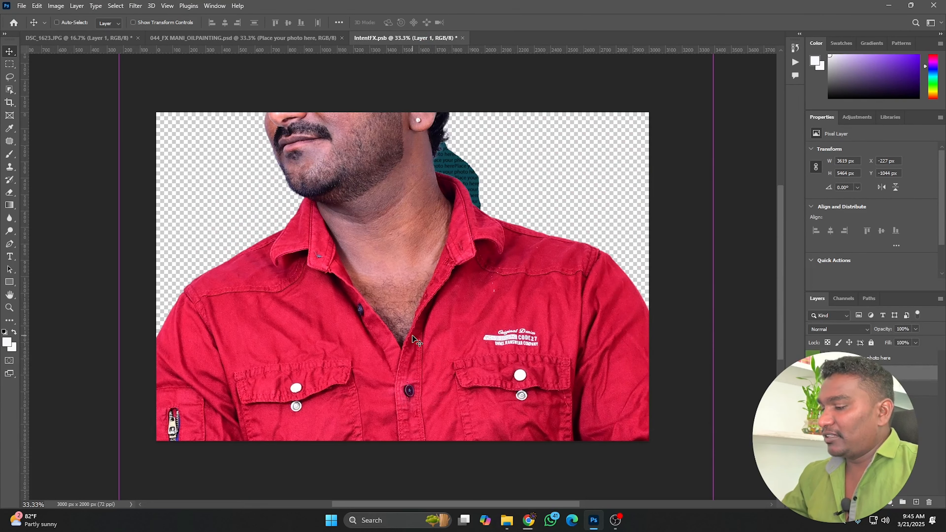
Scale the cut-out to about 56% and position it over the placeholder silhouette.
{"action": "key", "text": "ctrl+t"}
{"action": "left_click_drag", "start_coordinate": [714, 391], "coordinate": [444, 417]}
{"action": "left_click_drag", "start_coordinate": [340, 398], "coordinate": [487, 380]}
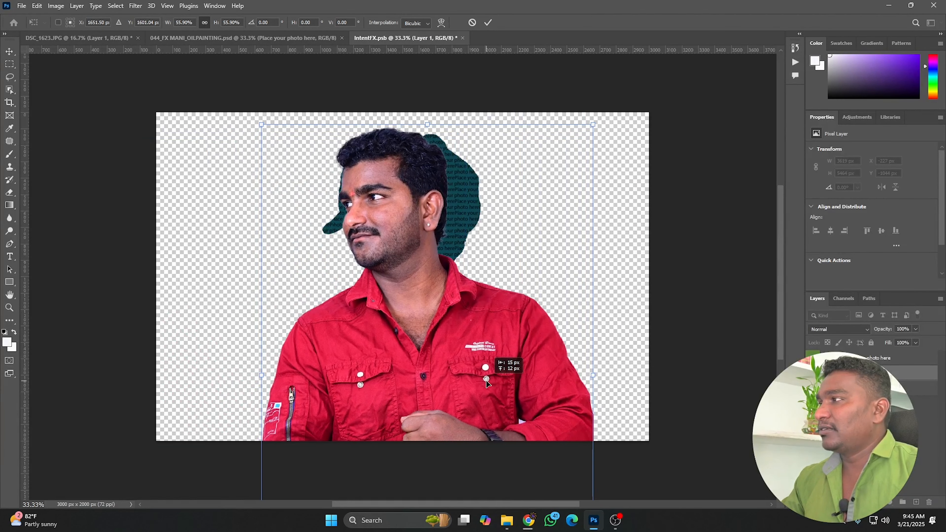
{"action": "left_click", "coordinate": [488, 22]}
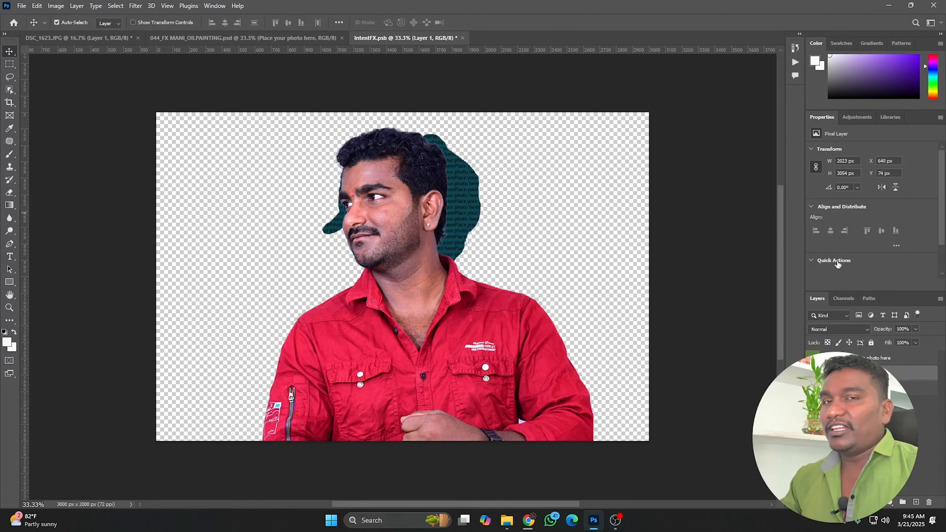
Hide the placeholder silhouette layer and save the smart object.
{"action": "left_click", "coordinate": [812, 389]}
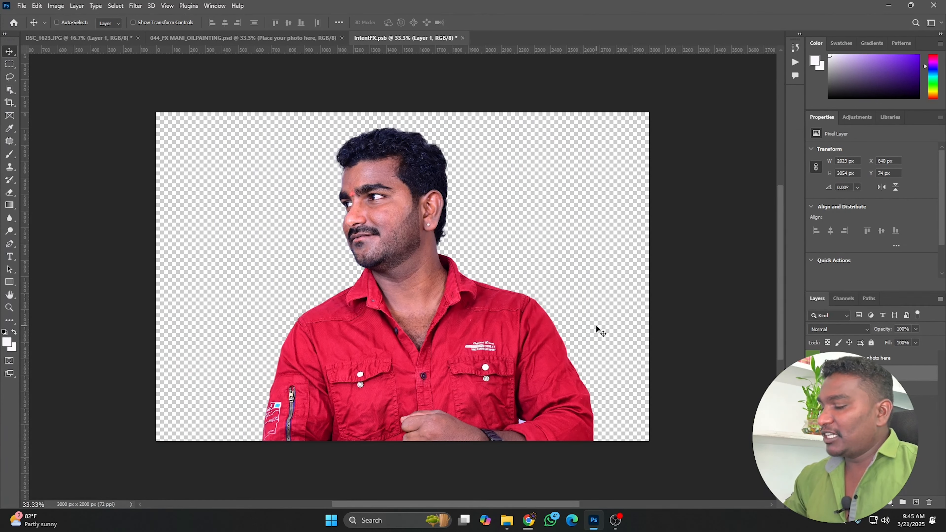
{"action": "key", "text": "ctrl+s"}
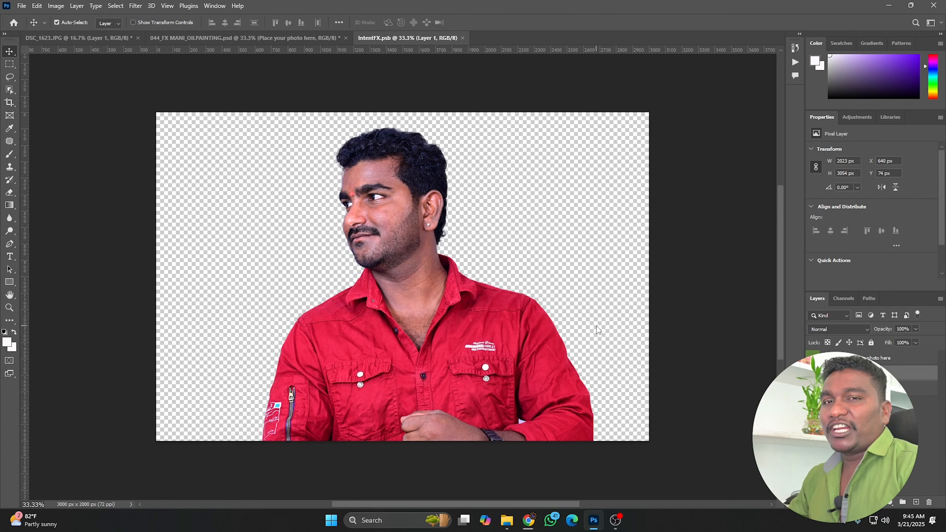
Compare the updated mockup with the original photo, zooming in on the face.
{"action": "left_click", "coordinate": [250, 37]}
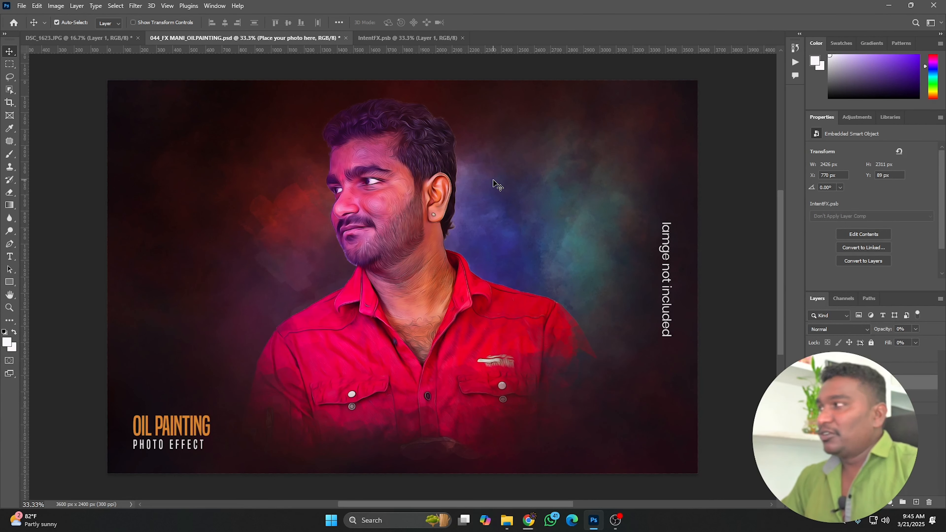
{"action": "left_click", "coordinate": [30, 39]}
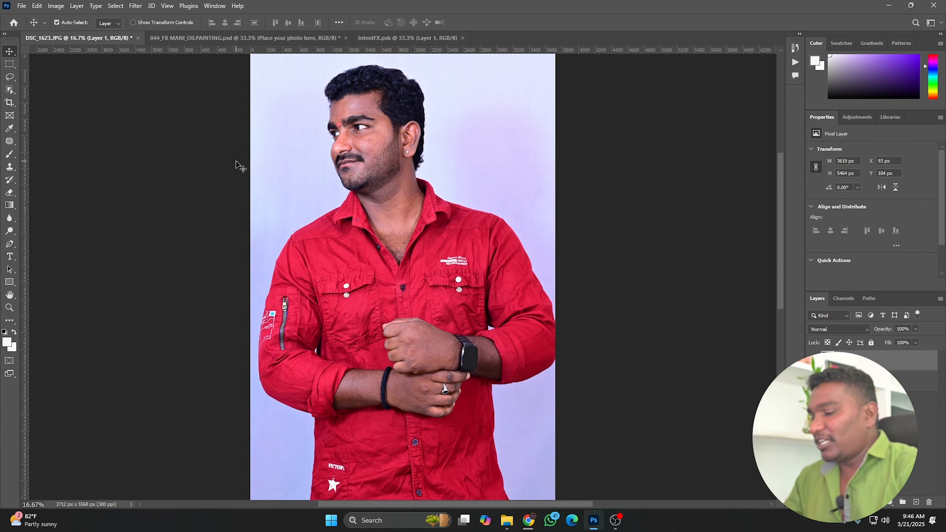
{"action": "key", "text": "ctrl"}
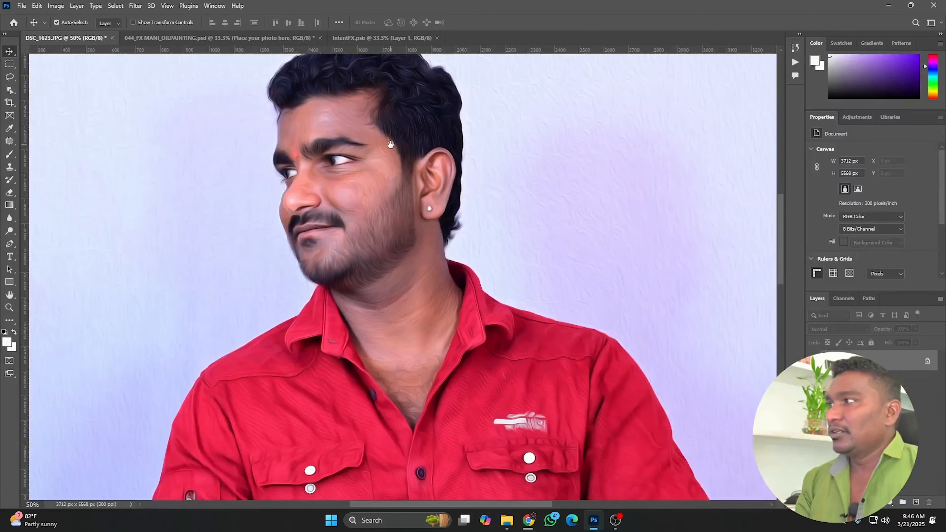
{"action": "scroll", "coordinate": [384, 197], "scroll_direction": "up", "scroll_amount": 2}
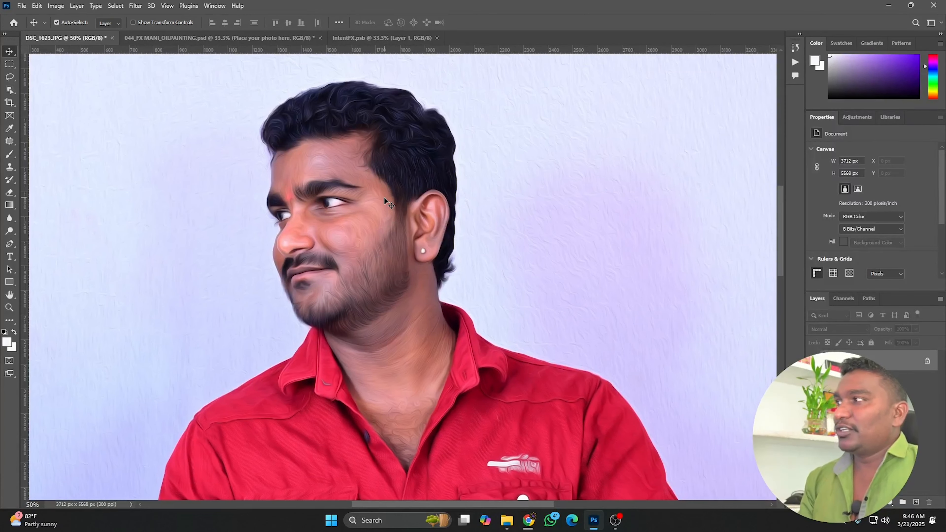
{"action": "scroll", "coordinate": [385, 196], "scroll_direction": "up", "scroll_amount": 1}
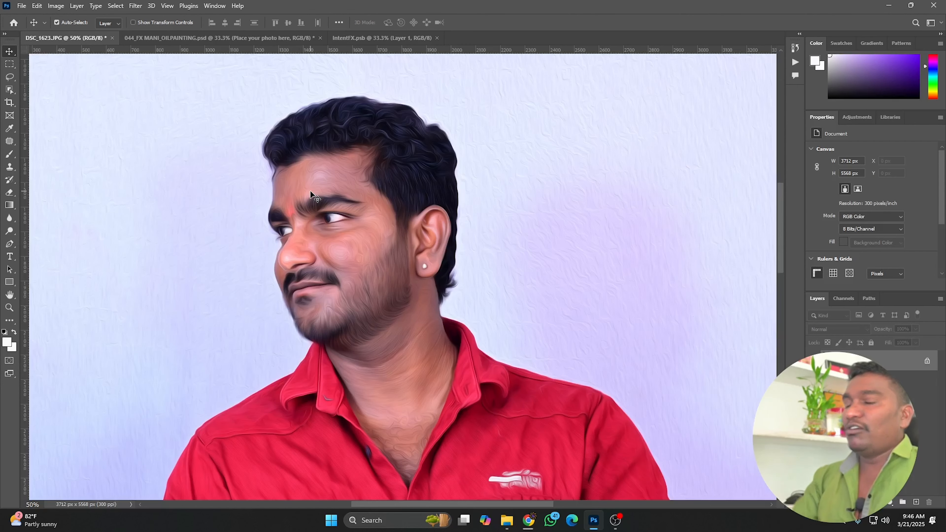
{"action": "left_click", "coordinate": [209, 38]}
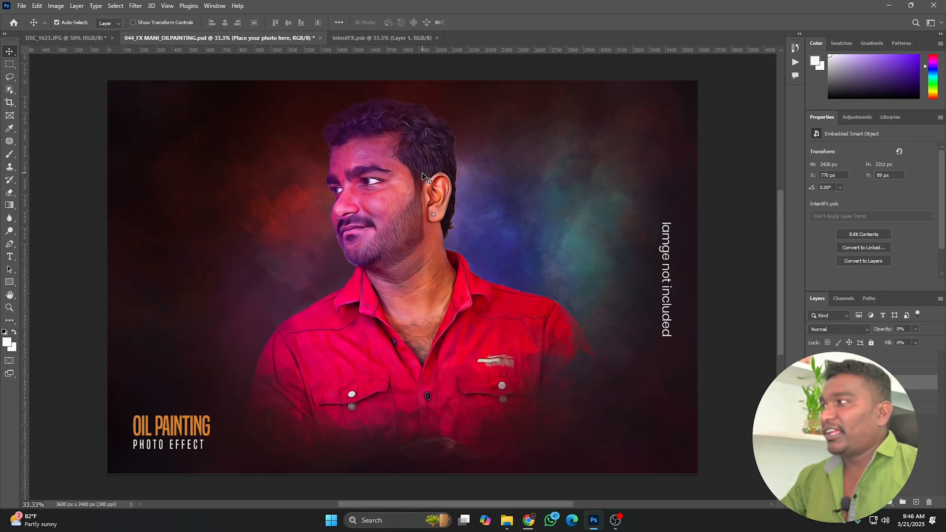
{"action": "scroll", "coordinate": [422, 172], "scroll_direction": "up", "scroll_amount": 2}
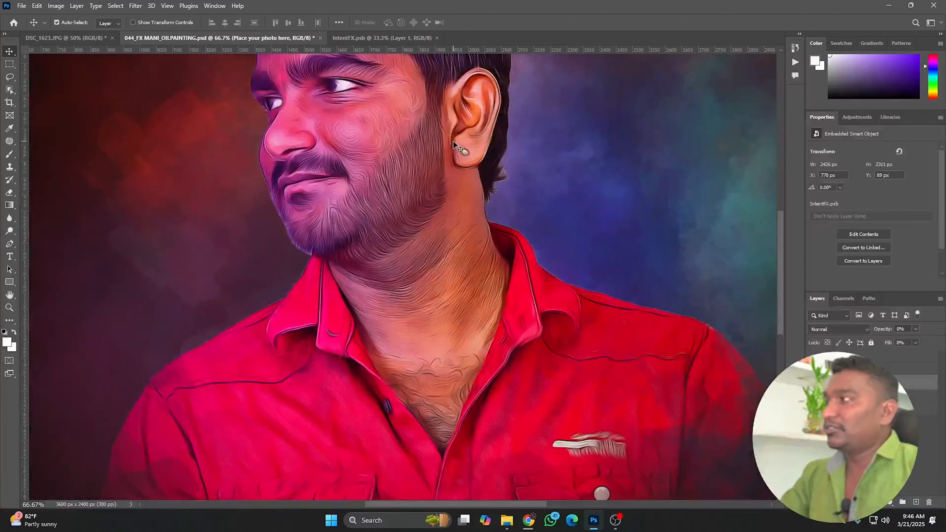
{"action": "scroll", "coordinate": [422, 274], "scroll_direction": "down", "scroll_amount": 1}
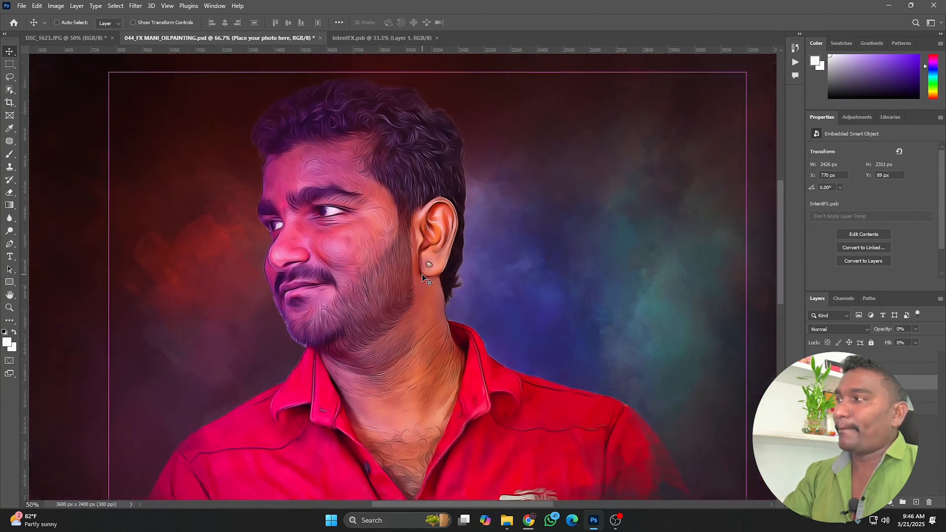
Browse the other oil painting mockup files in File Explorer and return to the original photo.
{"action": "left_click", "coordinate": [507, 520]}
{"action": "scroll", "coordinate": [650, 314], "scroll_direction": "down", "scroll_amount": 20}
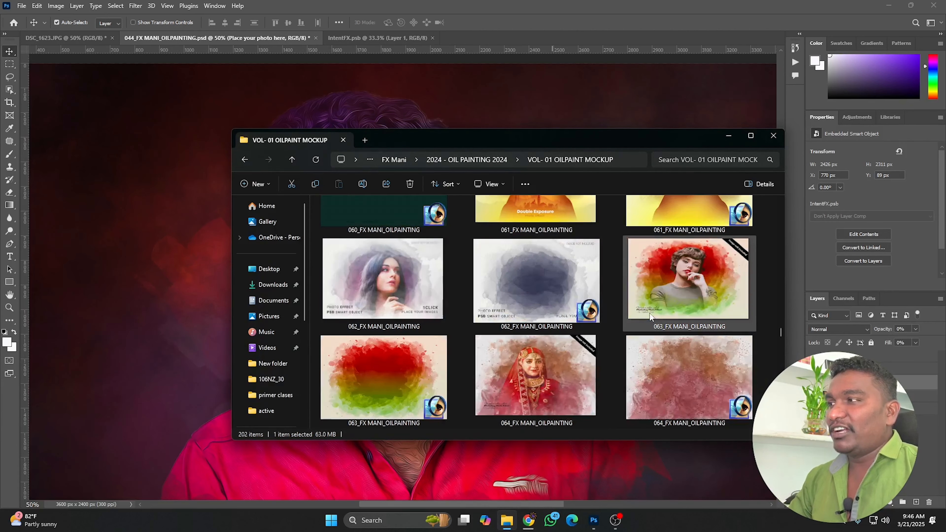
{"action": "scroll", "coordinate": [640, 339], "scroll_direction": "down", "scroll_amount": 12}
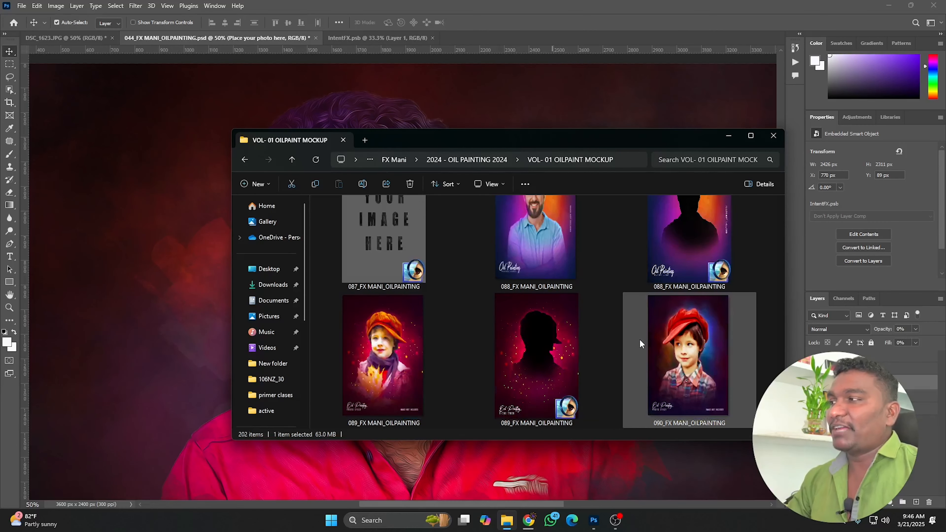
{"action": "left_click", "coordinate": [729, 135]}
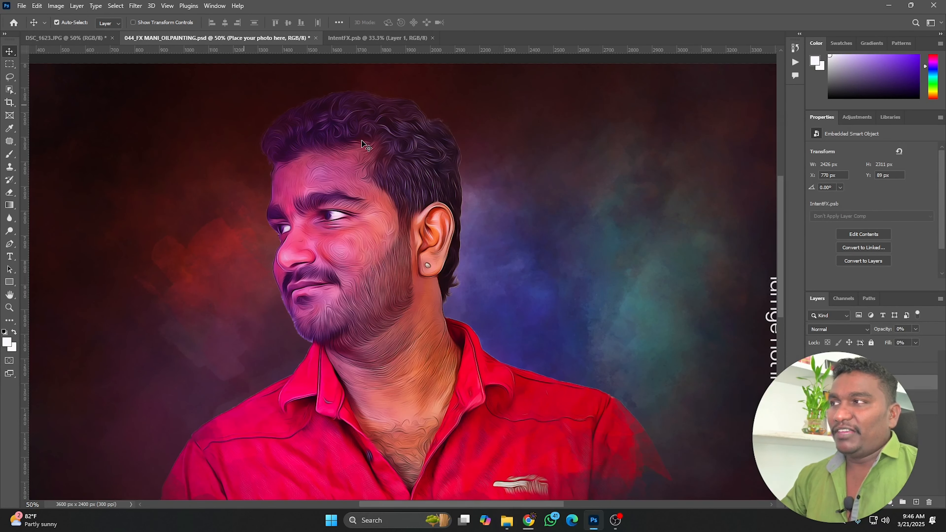
{"action": "left_click", "coordinate": [94, 38]}
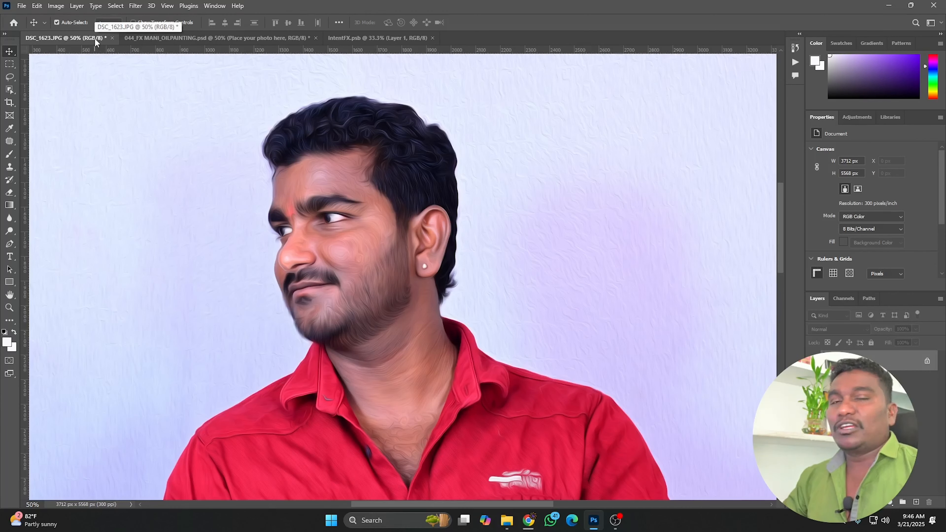